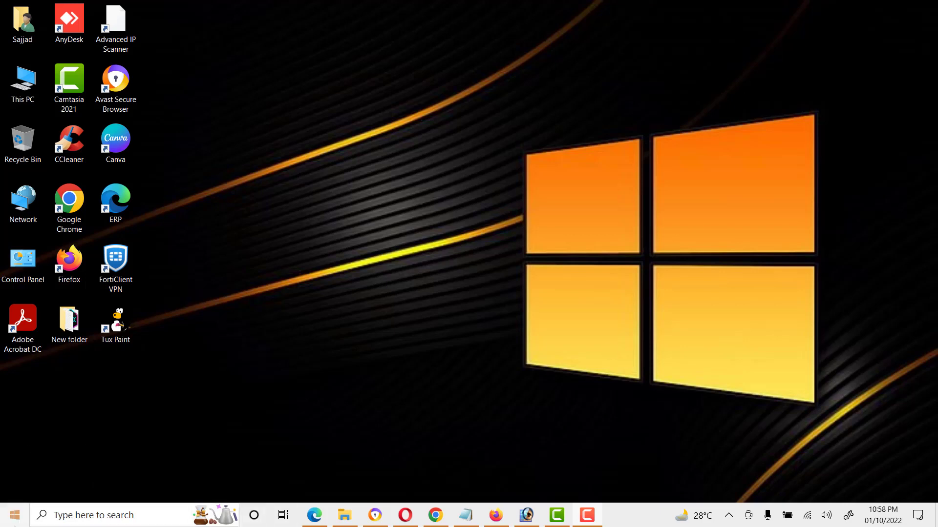
Search Windows for "control" and open Control Panel.
{"action": "left_click", "coordinate": [15, 519]}
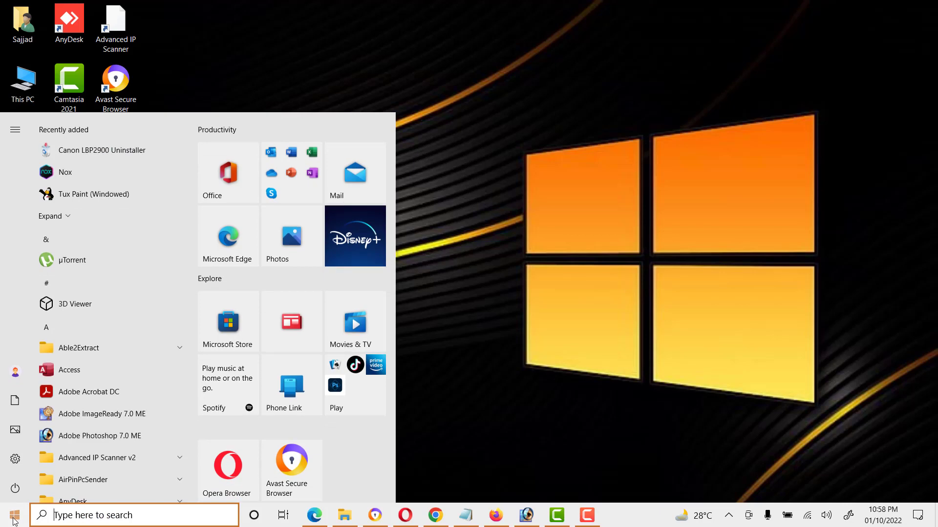
{"action": "left_click", "coordinate": [59, 518]}
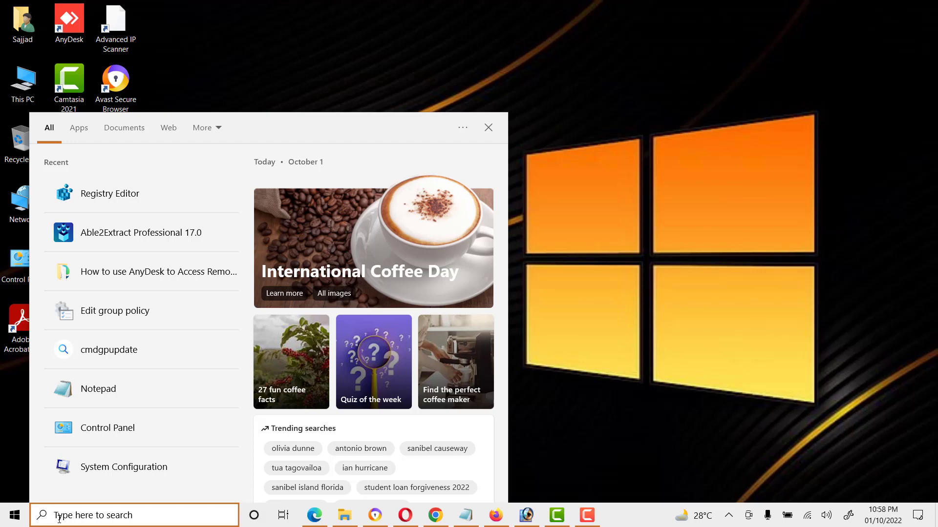
{"action": "type", "text": "control"}
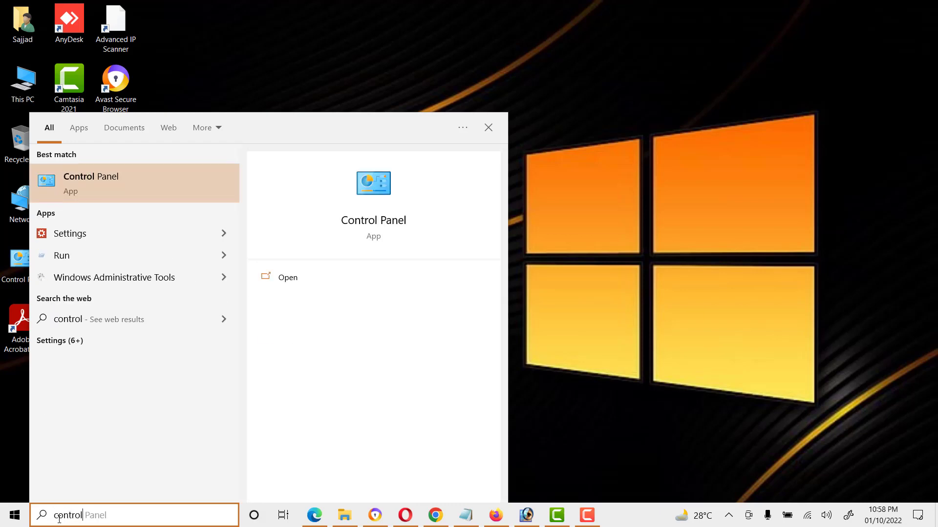
{"action": "left_click", "coordinate": [119, 174]}
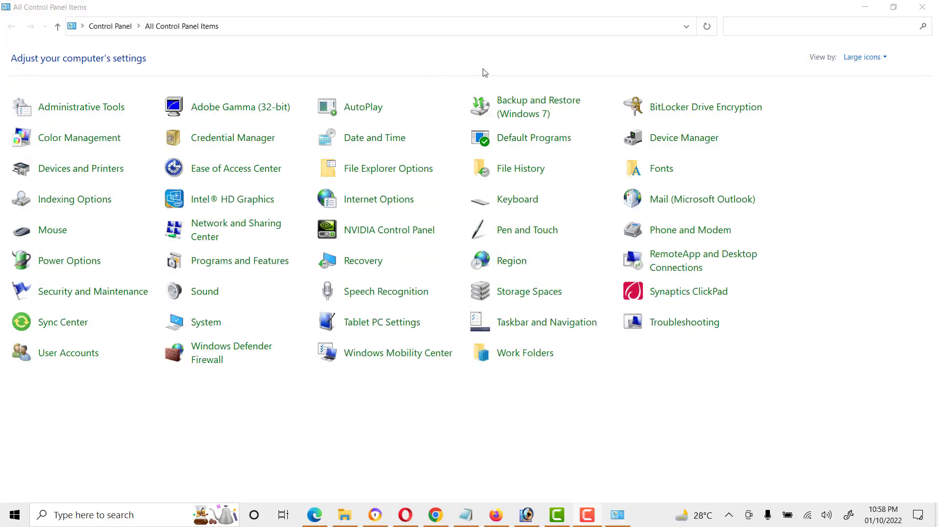
Open Event Viewer from Administrative Tools and look through the Summary of Administrative Events.
{"action": "left_click", "coordinate": [83, 115]}
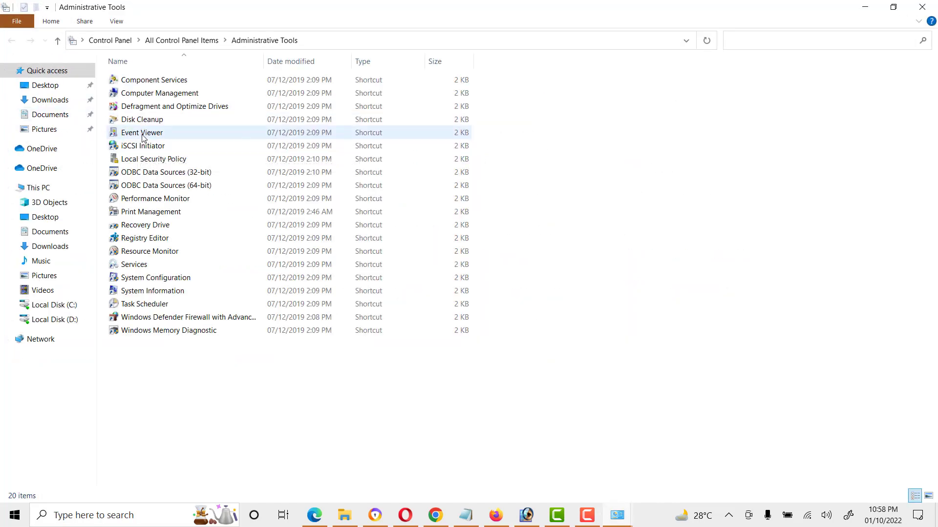
{"action": "left_click", "coordinate": [143, 135]}
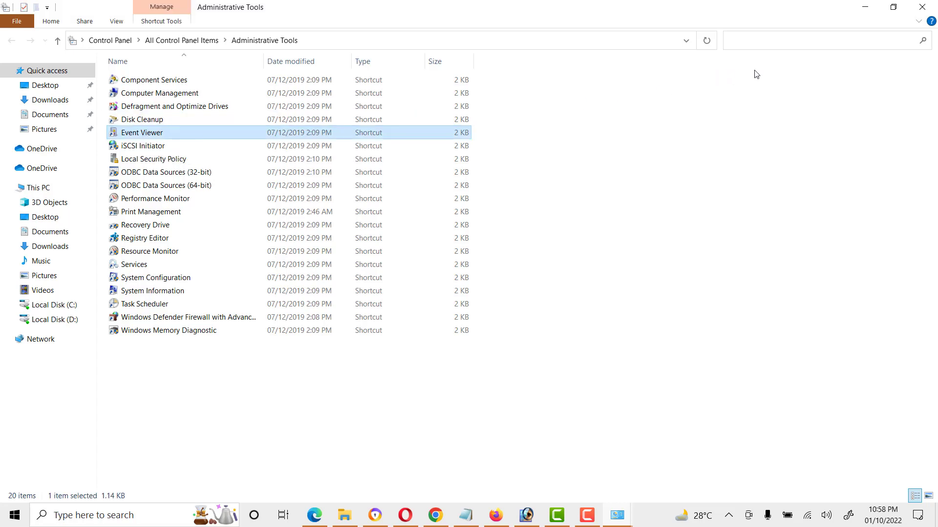
{"action": "left_click", "coordinate": [671, 172]}
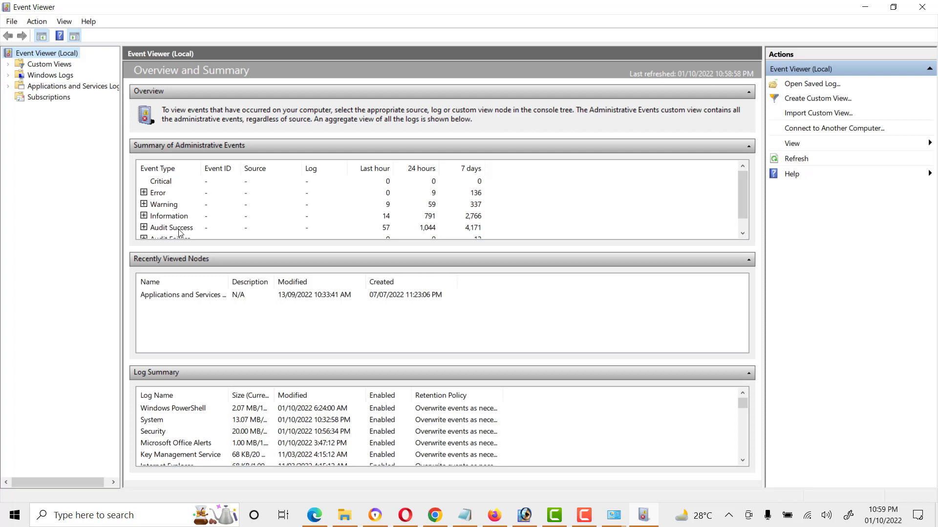
{"action": "scroll", "coordinate": [179, 233], "scroll_direction": "down", "scroll_amount": 1}
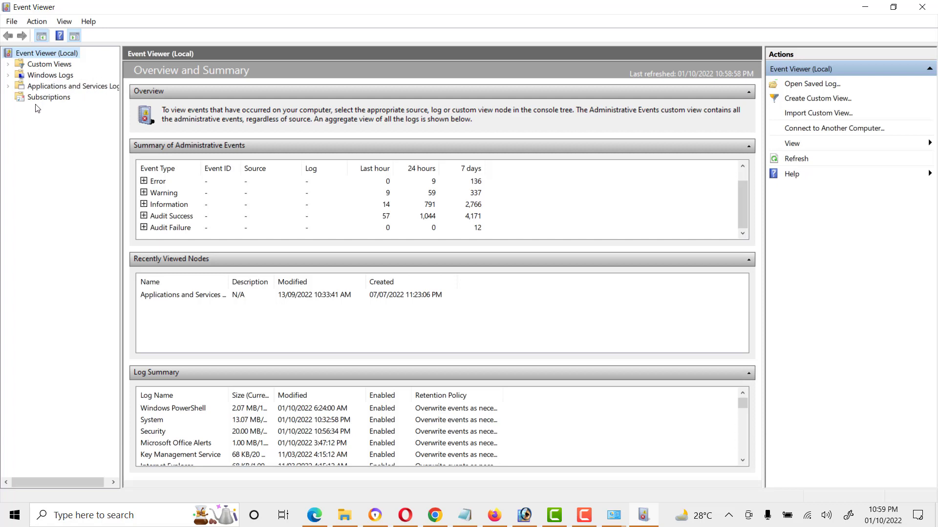
Expand Windows Logs and view the Application, Security, Setup, System and Forwarded Events logs in turn.
{"action": "left_click", "coordinate": [48, 76]}
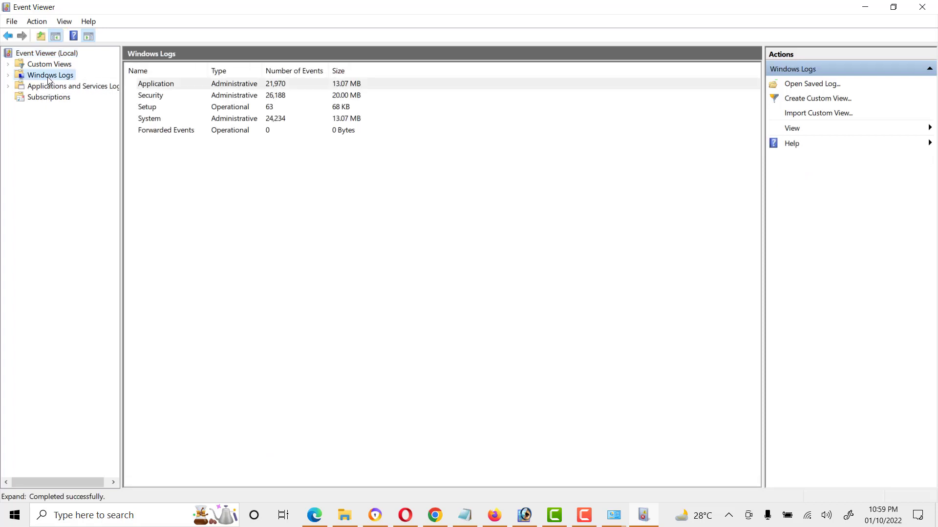
{"action": "left_click", "coordinate": [8, 76]}
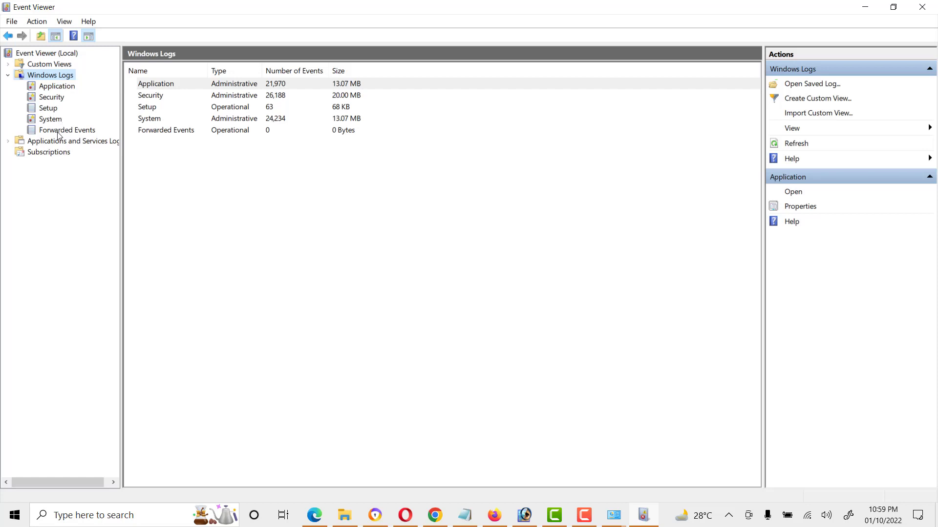
{"action": "left_click", "coordinate": [47, 92]}
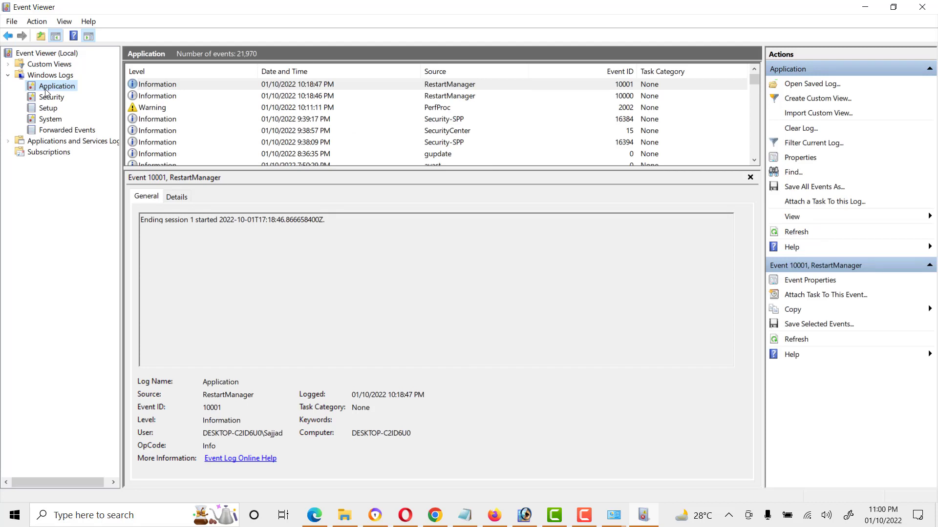
{"action": "left_click", "coordinate": [46, 99]}
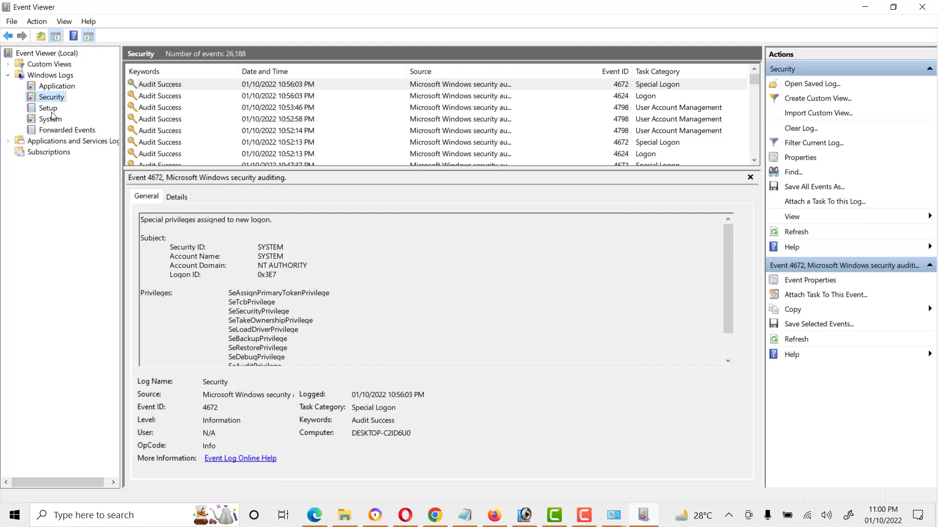
{"action": "left_click", "coordinate": [49, 109]}
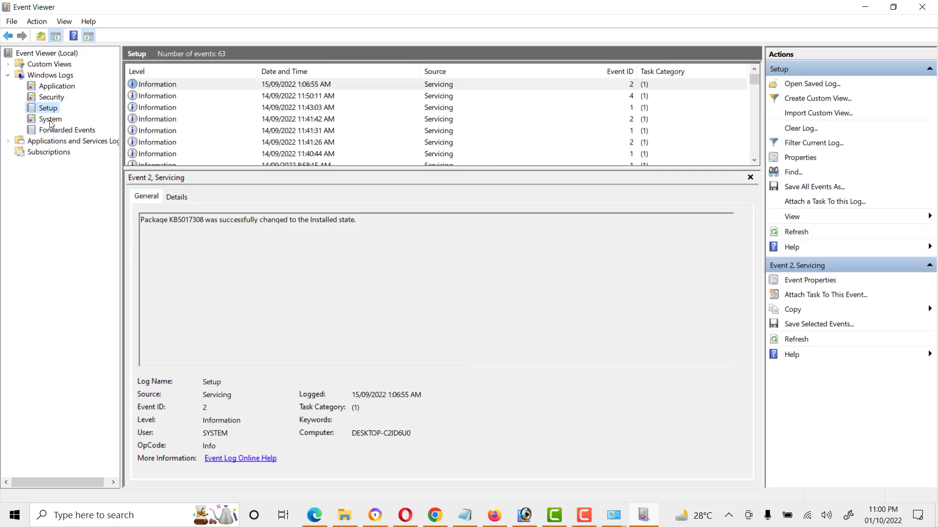
{"action": "left_click", "coordinate": [50, 121]}
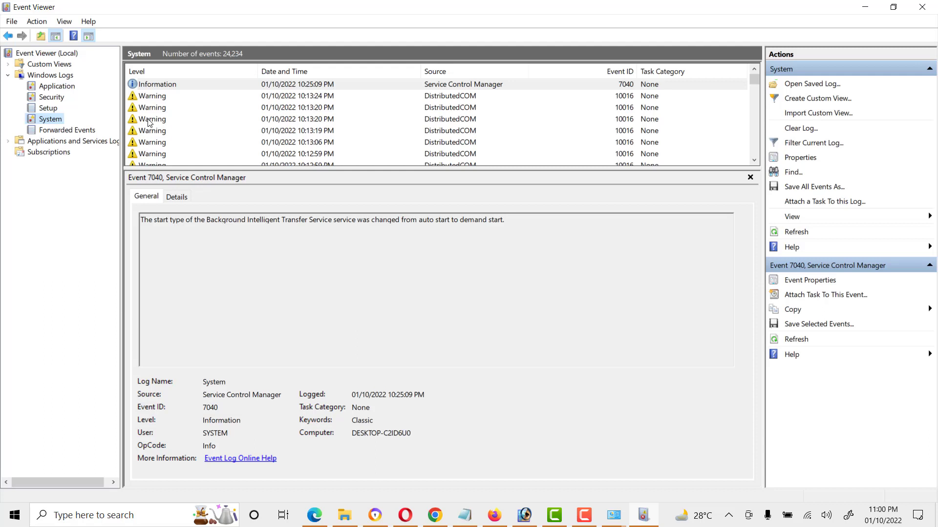
{"action": "left_click", "coordinate": [73, 131]}
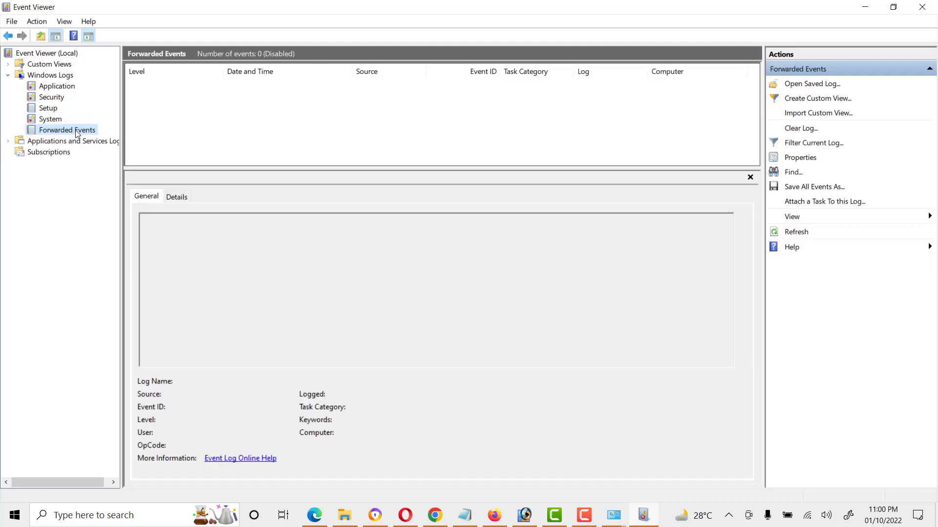
Open the properties of the PerfProc warning in the Application log and examine its description, event ID and level.
{"action": "left_click", "coordinate": [71, 88]}
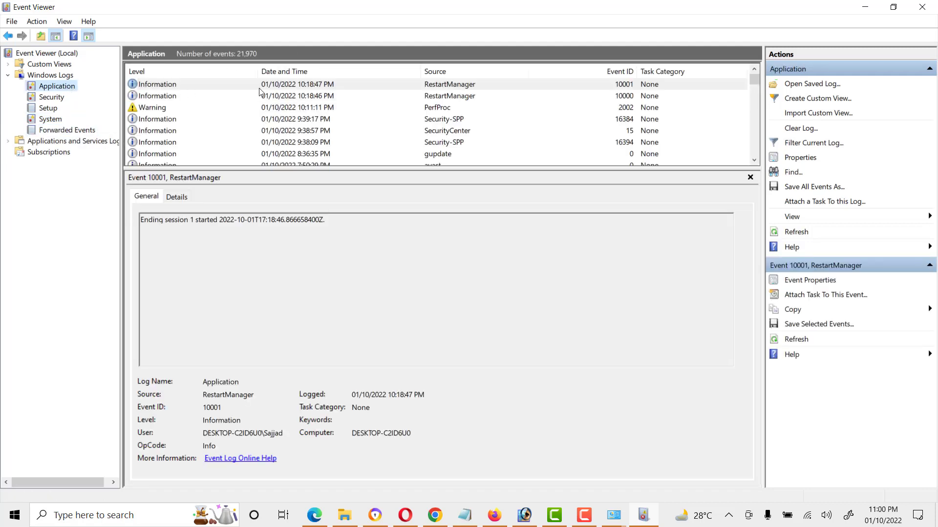
{"action": "key", "text": "F10"}
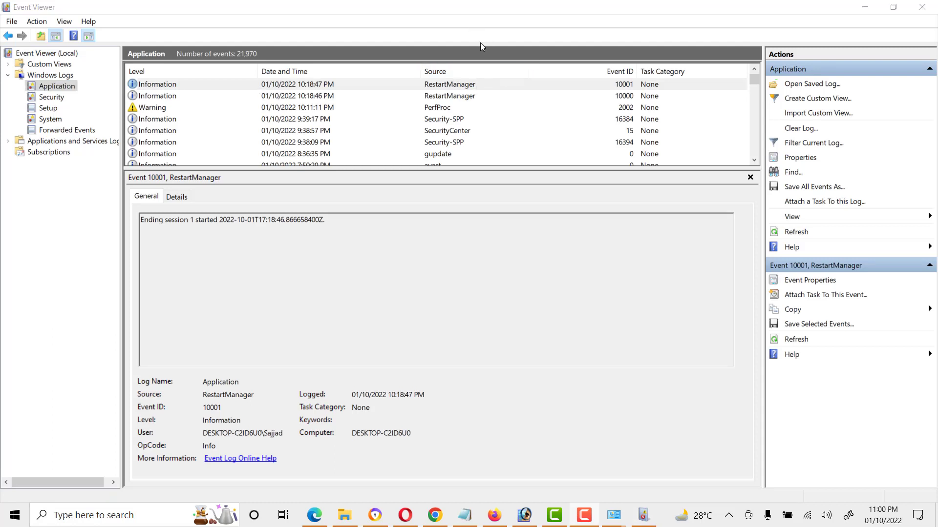
{"action": "double_click", "coordinate": [156, 109]}
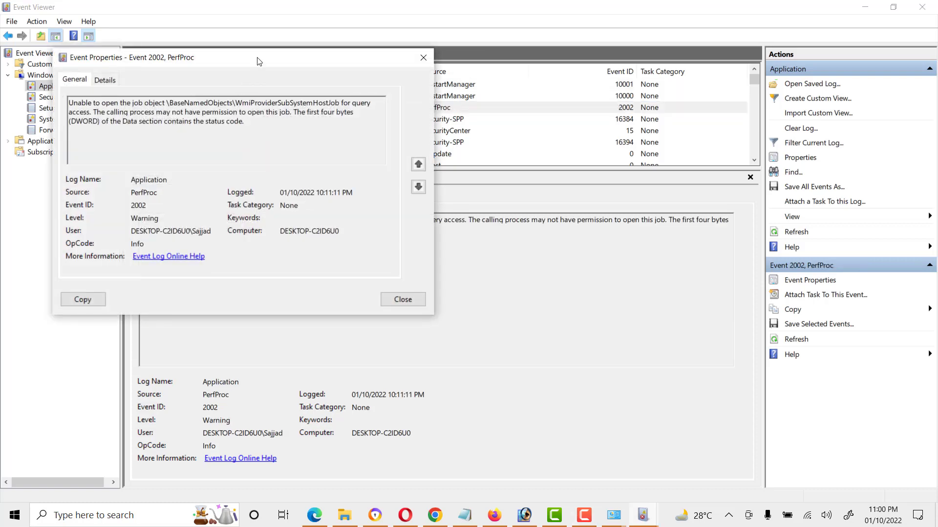
{"action": "left_click_drag", "start_coordinate": [258, 59], "coordinate": [363, 136]}
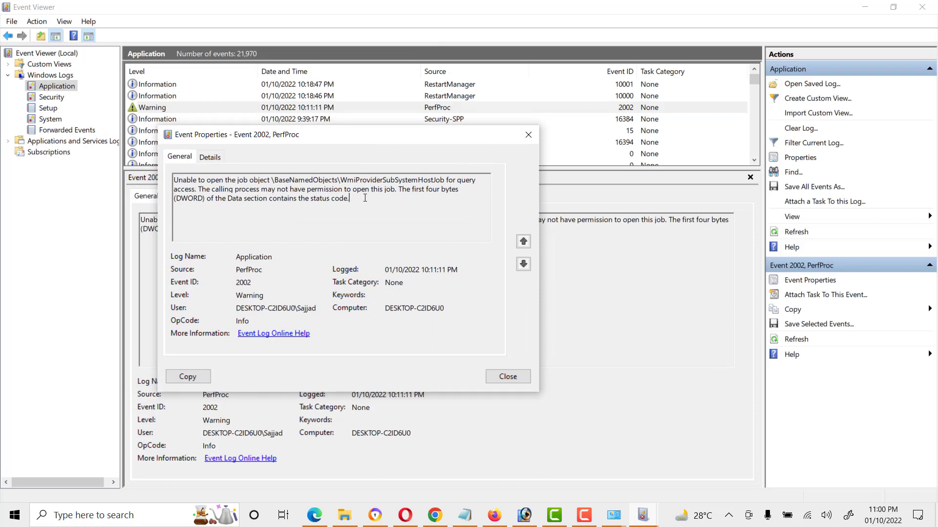
{"action": "left_click_drag", "start_coordinate": [364, 198], "coordinate": [174, 180]}
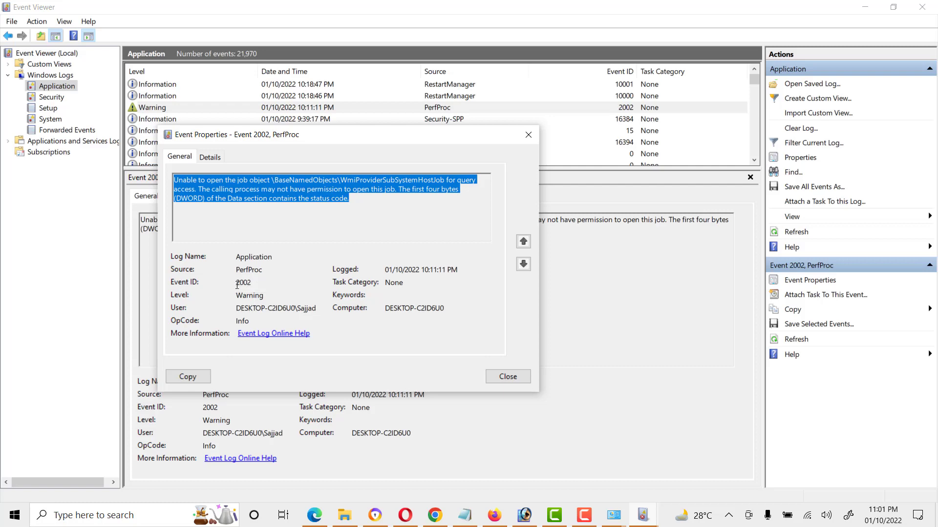
{"action": "double_click", "coordinate": [243, 283]}
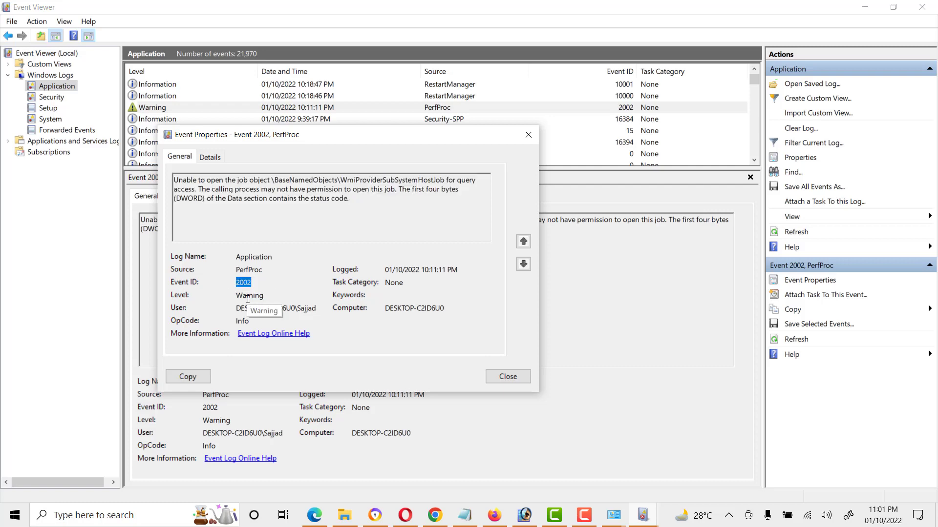
{"action": "left_click", "coordinate": [248, 297]}
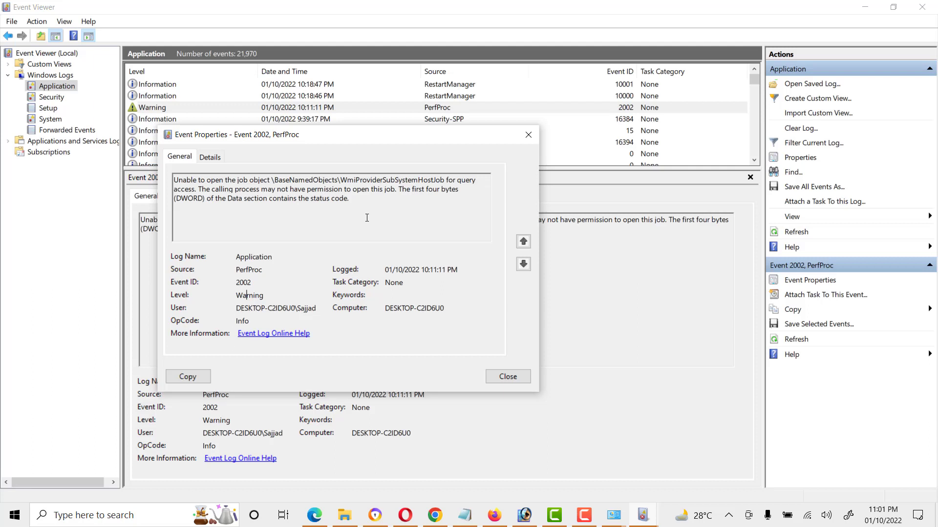
Examine the PerfProc warning's details in Friendly View with the System node expanded, check XML View, and return to Friendly View.
{"action": "left_click", "coordinate": [209, 157]}
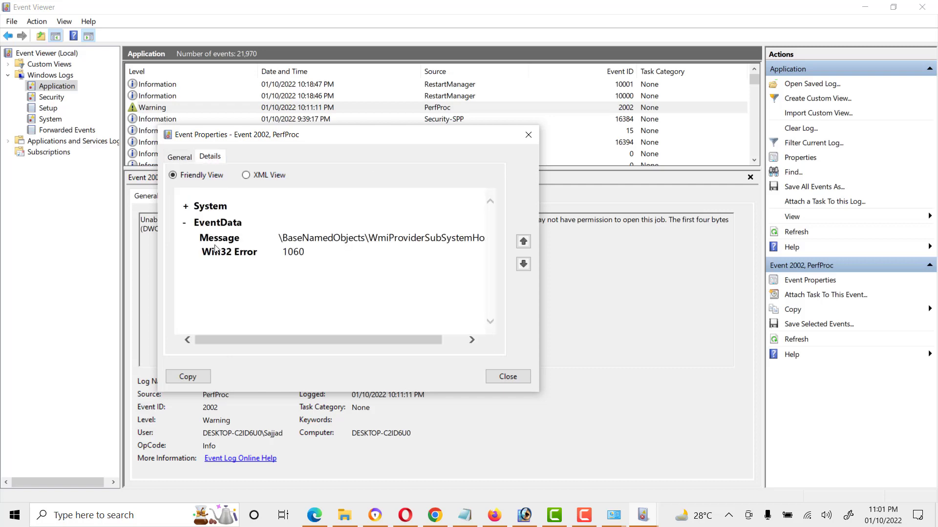
{"action": "left_click", "coordinate": [185, 208]}
{"action": "scroll", "coordinate": [295, 232], "scroll_direction": "down", "scroll_amount": 4}
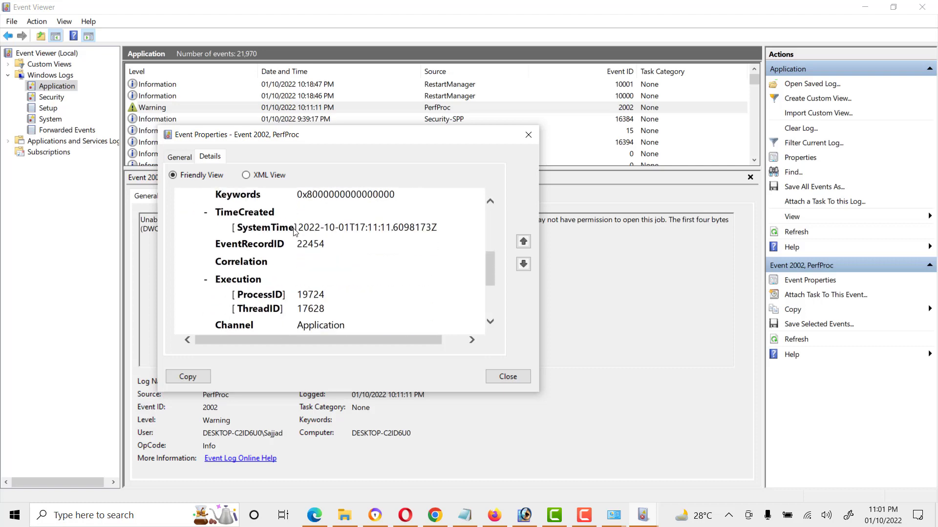
{"action": "scroll", "coordinate": [295, 232], "scroll_direction": "down", "scroll_amount": 2}
{"action": "scroll", "coordinate": [293, 234], "scroll_direction": "up", "scroll_amount": 3}
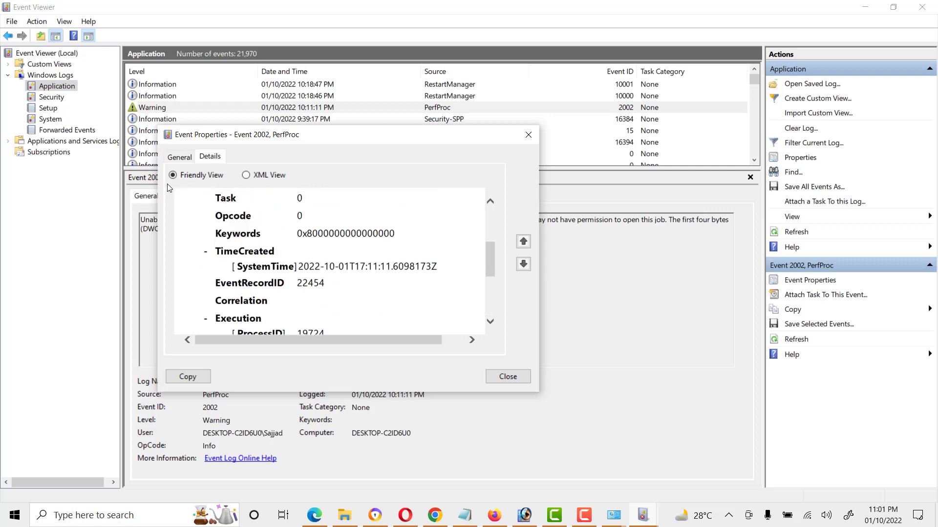
{"action": "left_click", "coordinate": [247, 179]}
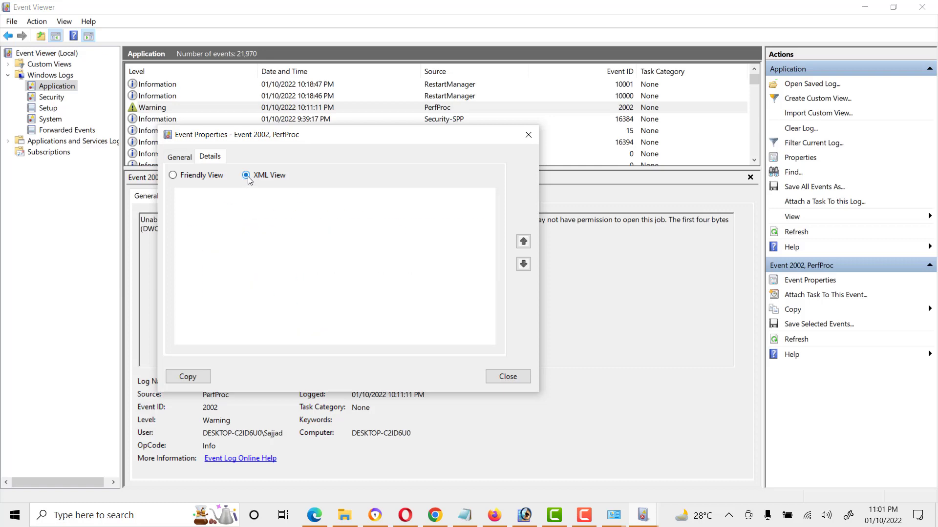
{"action": "left_click_drag", "start_coordinate": [492, 234], "coordinate": [204, 188]}
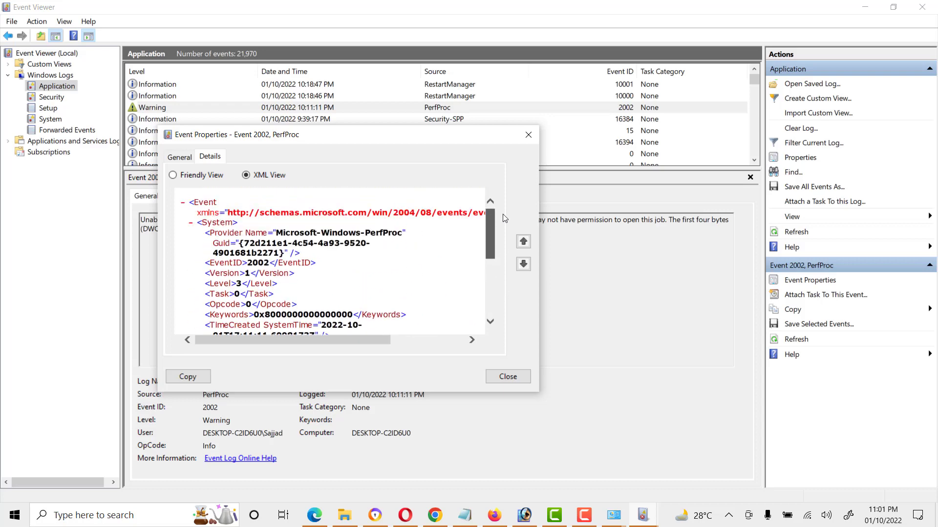
{"action": "left_click", "coordinate": [176, 176]}
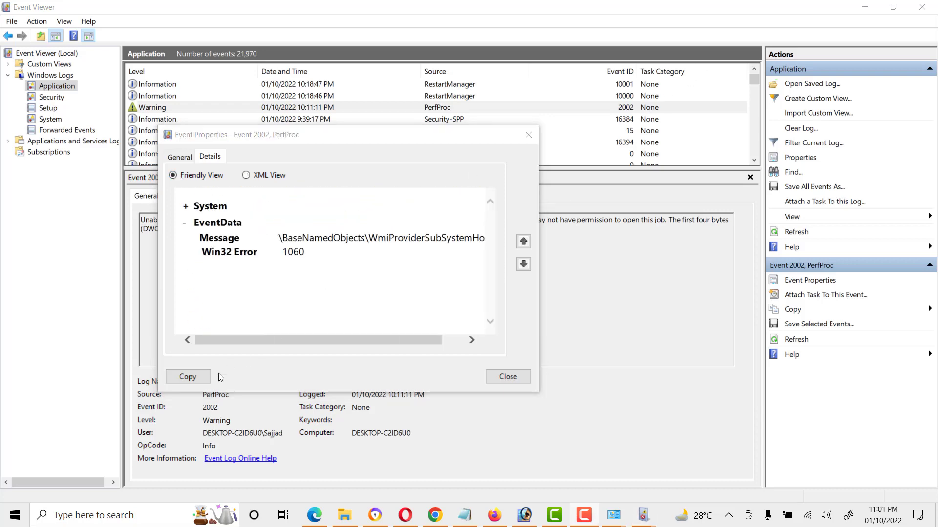
Copy the PerfProc warning's event information, reread its general description, and close the event properties.
{"action": "left_click", "coordinate": [181, 158]}
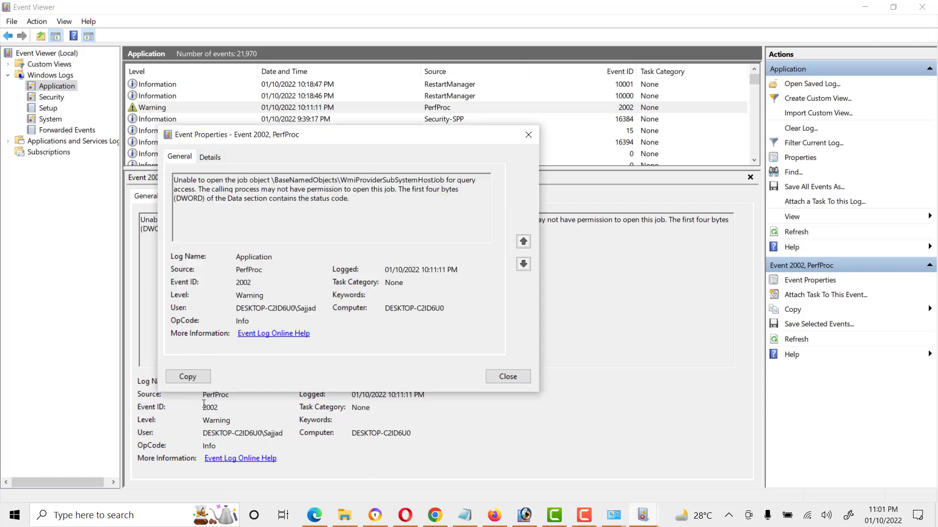
{"action": "left_click", "coordinate": [200, 379]}
{"action": "left_click_drag", "start_coordinate": [374, 205], "coordinate": [177, 187]}
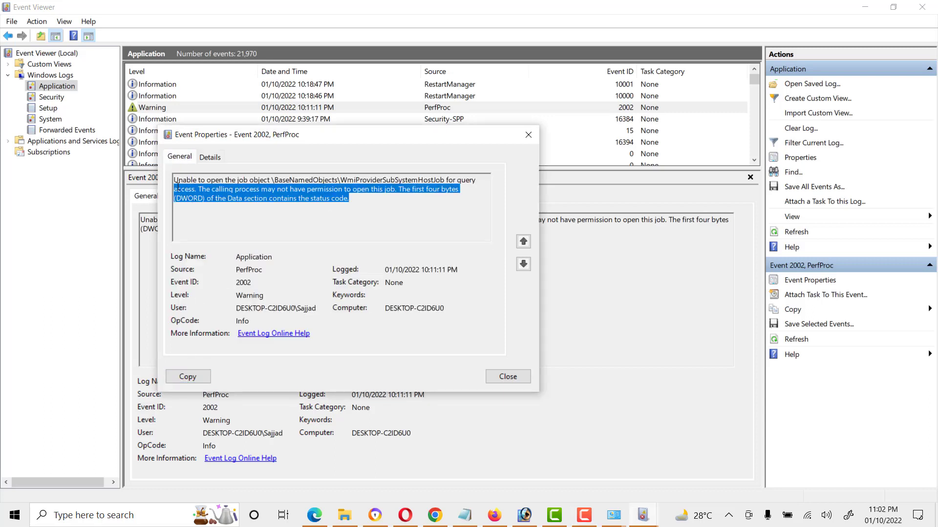
{"action": "left_click", "coordinate": [507, 377]}
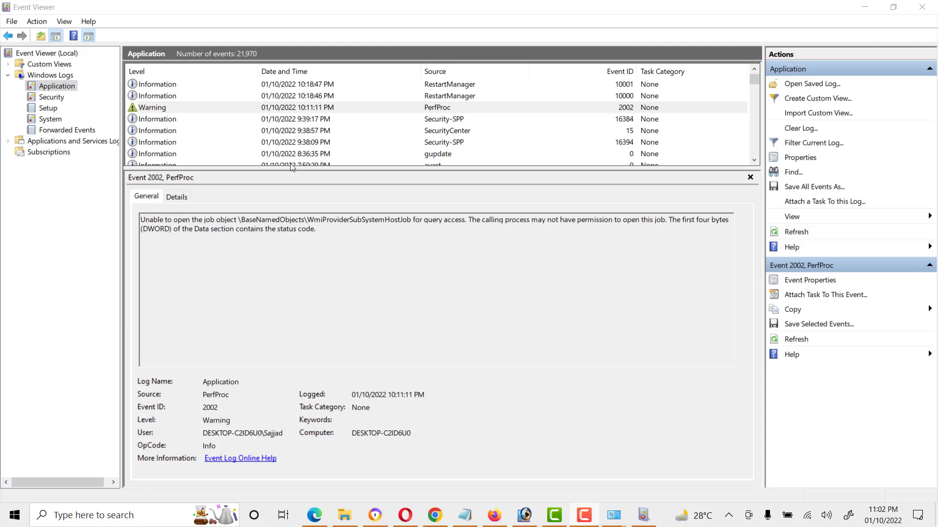
Select the Application Error event logged at 2:39:45 PM in the Application log and show its detailed event data.
{"action": "scroll", "coordinate": [284, 131], "scroll_direction": "down", "scroll_amount": 3}
{"action": "scroll", "coordinate": [284, 131], "scroll_direction": "down", "scroll_amount": 3}
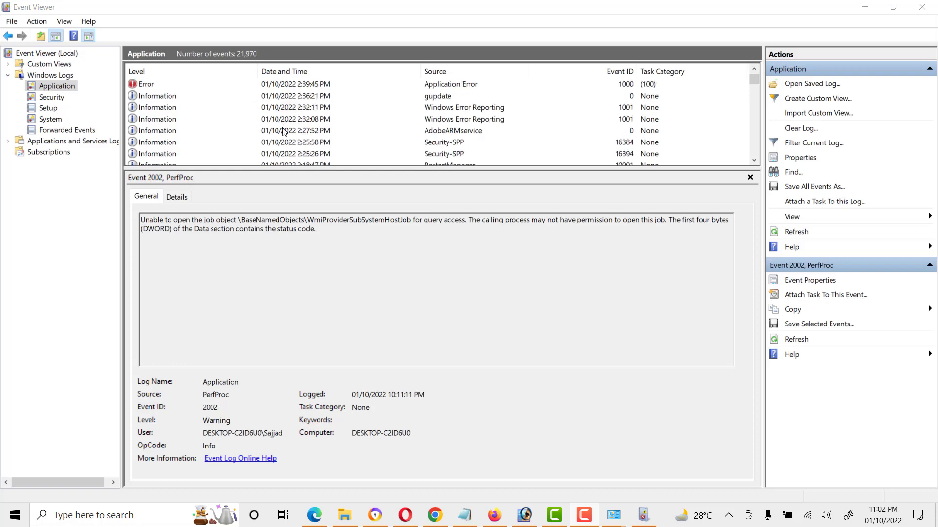
{"action": "scroll", "coordinate": [161, 113], "scroll_direction": "up", "scroll_amount": 1}
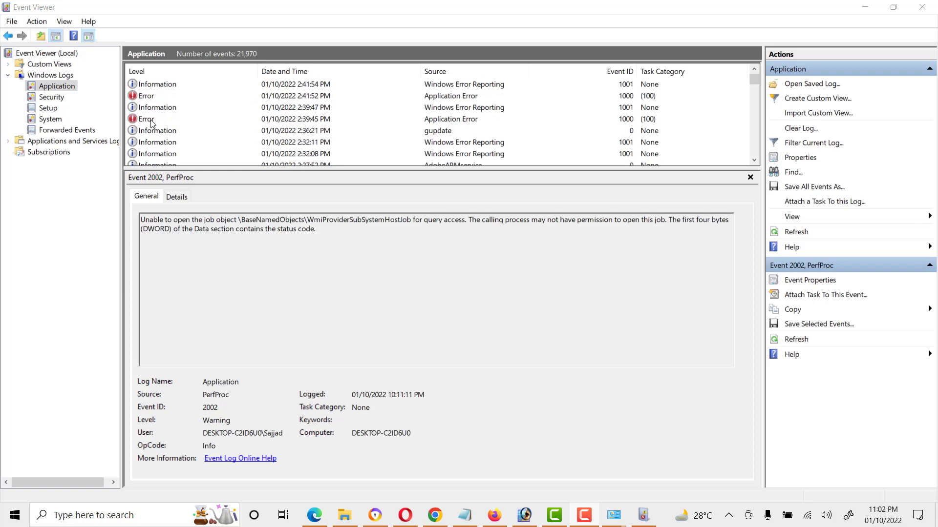
{"action": "left_click", "coordinate": [453, 118]}
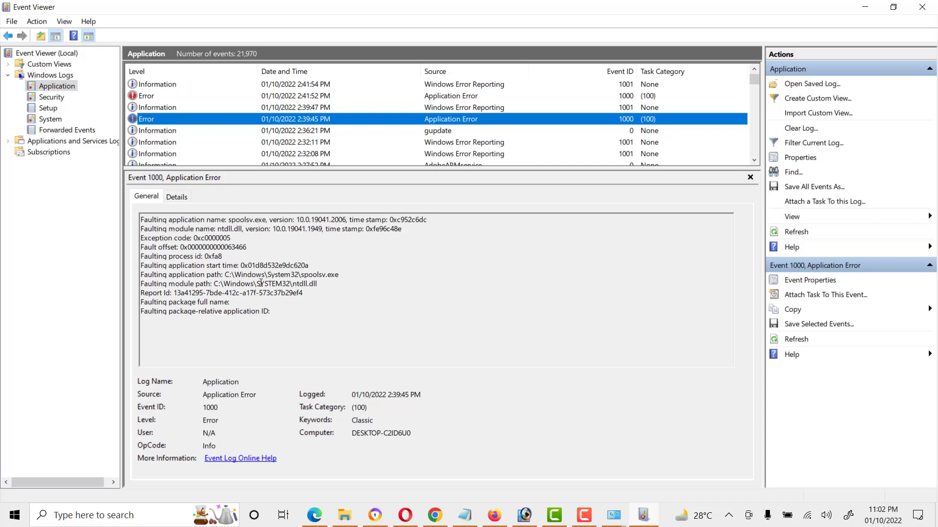
{"action": "left_click", "coordinate": [176, 197]}
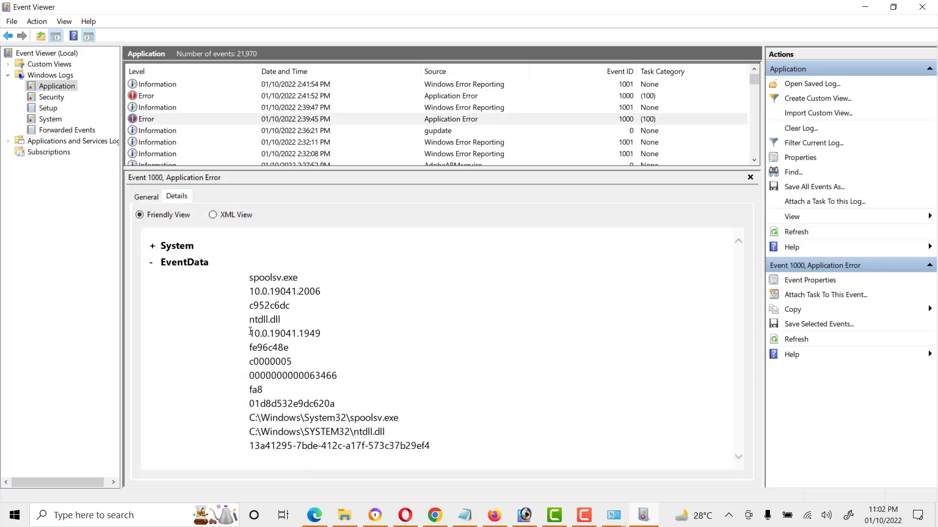
Expand and collapse the System details of the selected Application Error event, and return to its general description.
{"action": "left_click", "coordinate": [155, 248]}
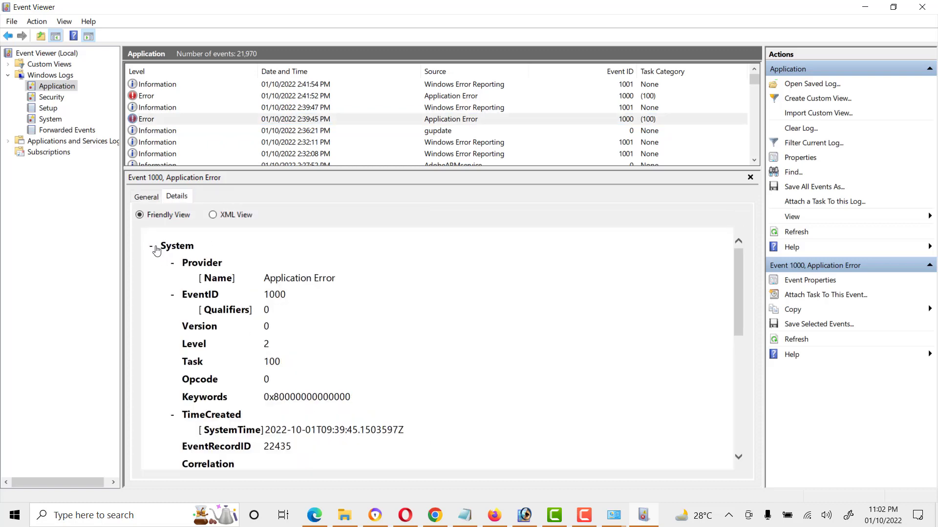
{"action": "left_click", "coordinate": [155, 248]}
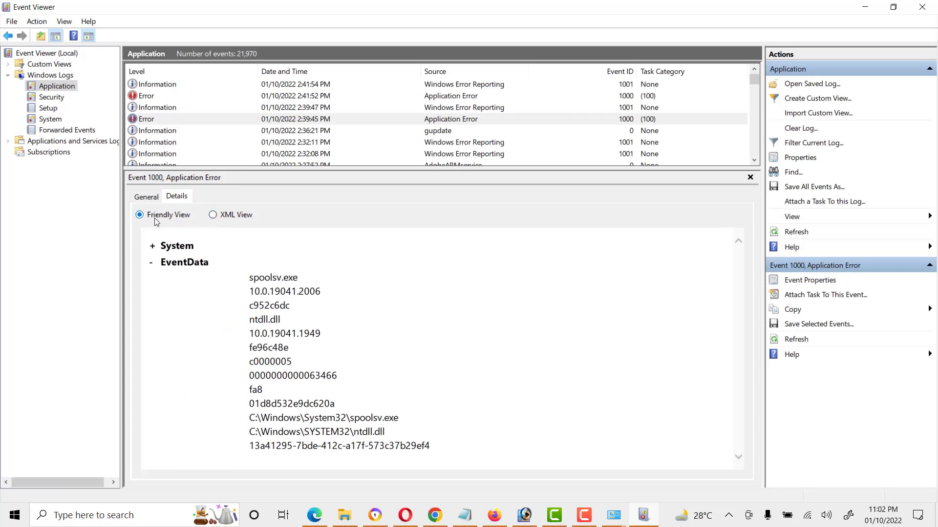
{"action": "left_click", "coordinate": [146, 196]}
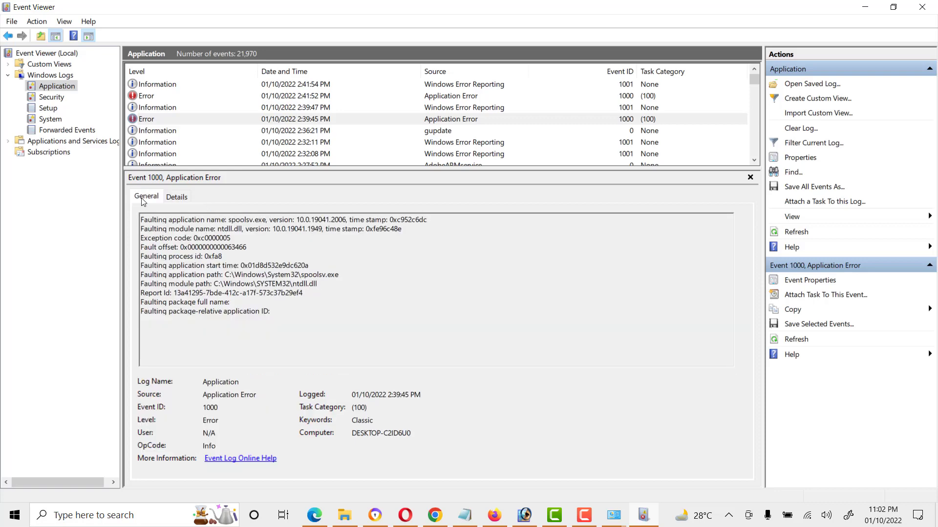
Open the properties of the Windows Error Reporting event logged at 2:32:11 PM, read its general information, and close them.
{"action": "left_click", "coordinate": [154, 145]}
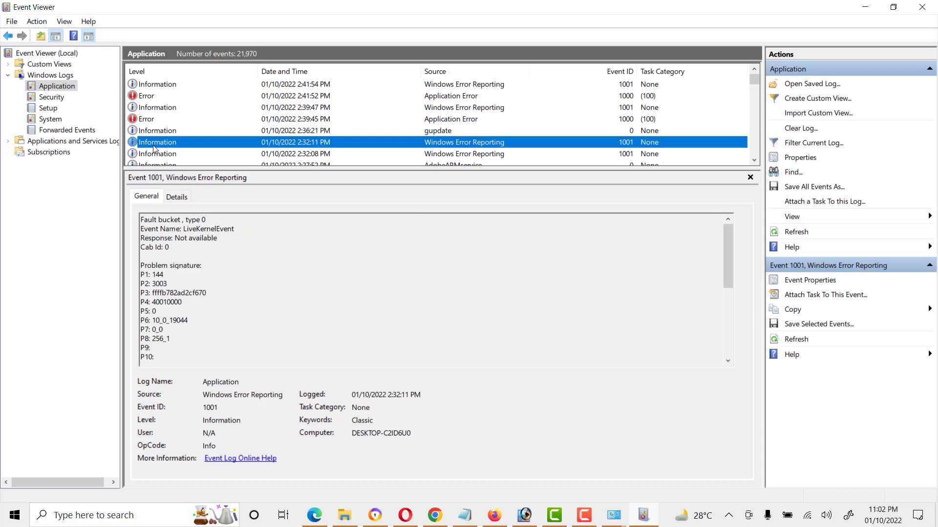
{"action": "left_click", "coordinate": [164, 143]}
{"action": "double_click", "coordinate": [162, 142]}
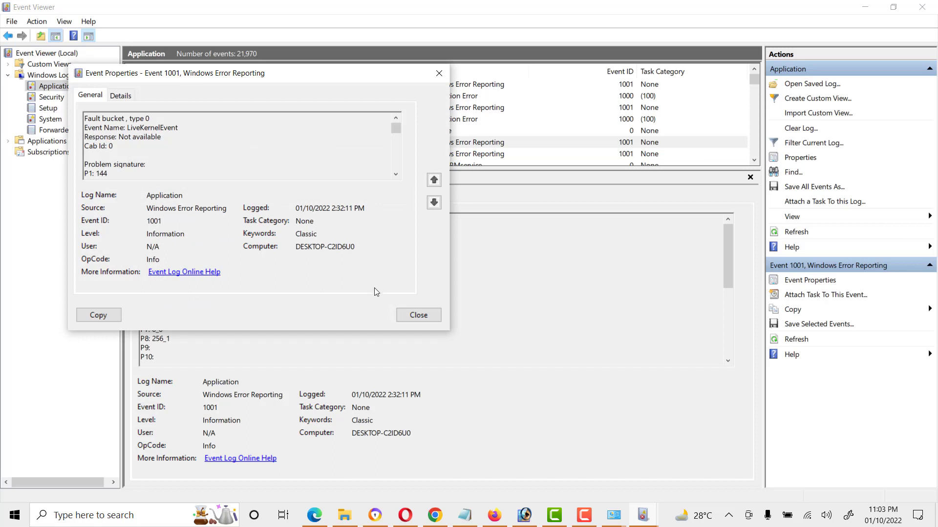
{"action": "left_click", "coordinate": [404, 318]}
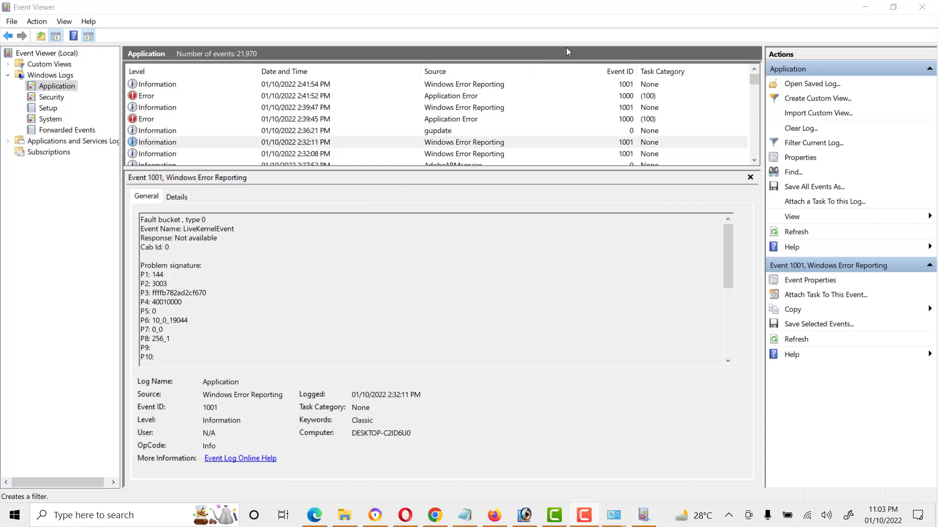
Bring up the clearing options for the Application log and cancel without clearing it.
{"action": "left_click", "coordinate": [809, 131]}
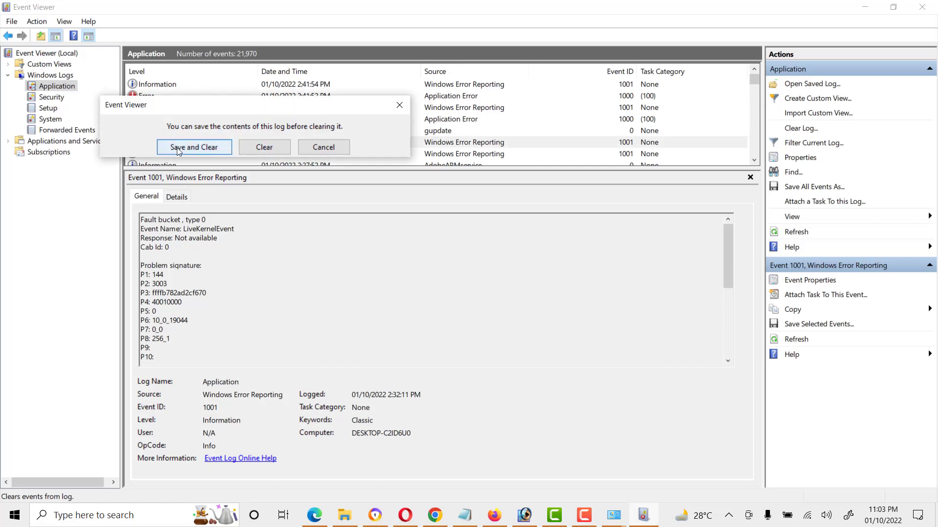
{"action": "left_click", "coordinate": [323, 147]}
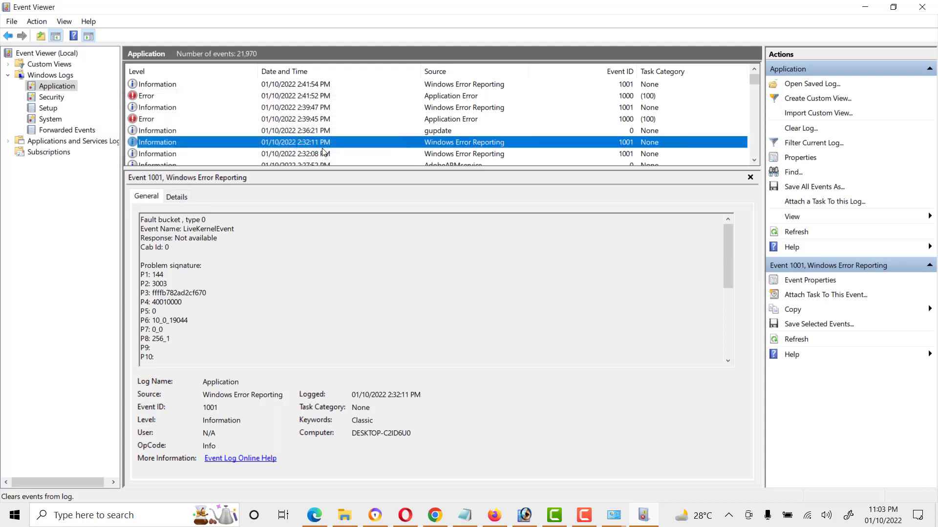
Filter the Application log to show only events of the Warning and Error levels.
{"action": "left_click", "coordinate": [814, 144]}
{"action": "left_click_drag", "start_coordinate": [420, 85], "coordinate": [322, 132]}
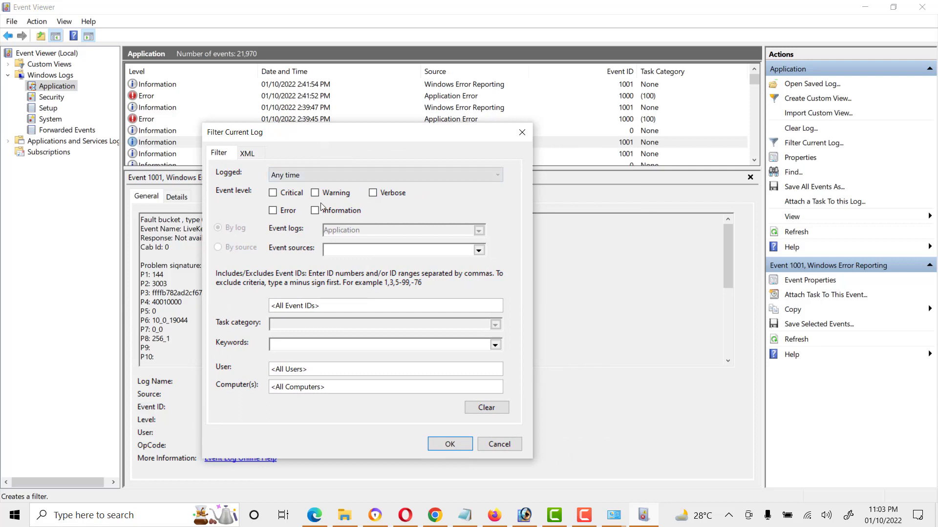
{"action": "left_click", "coordinate": [277, 194]}
{"action": "left_click", "coordinate": [280, 193]}
{"action": "left_click", "coordinate": [324, 193]}
{"action": "left_click", "coordinate": [479, 251]}
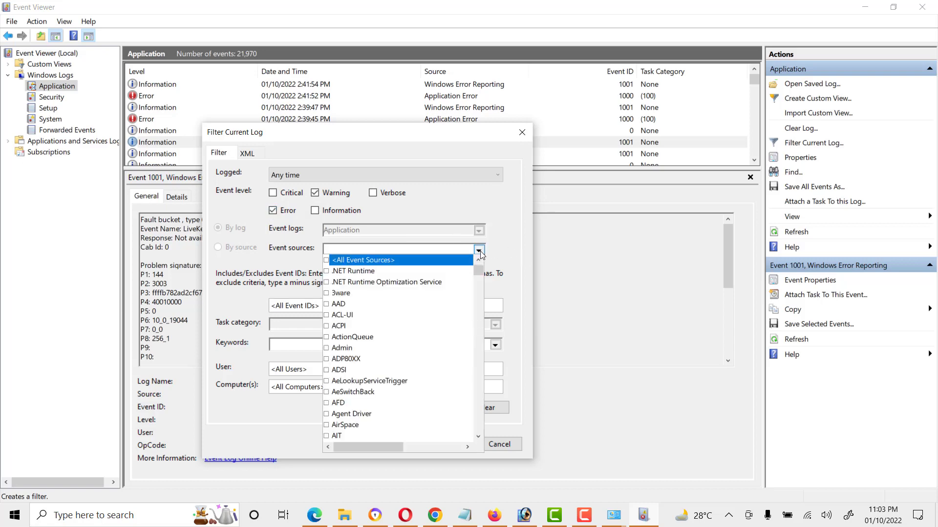
{"action": "left_click", "coordinate": [479, 251]}
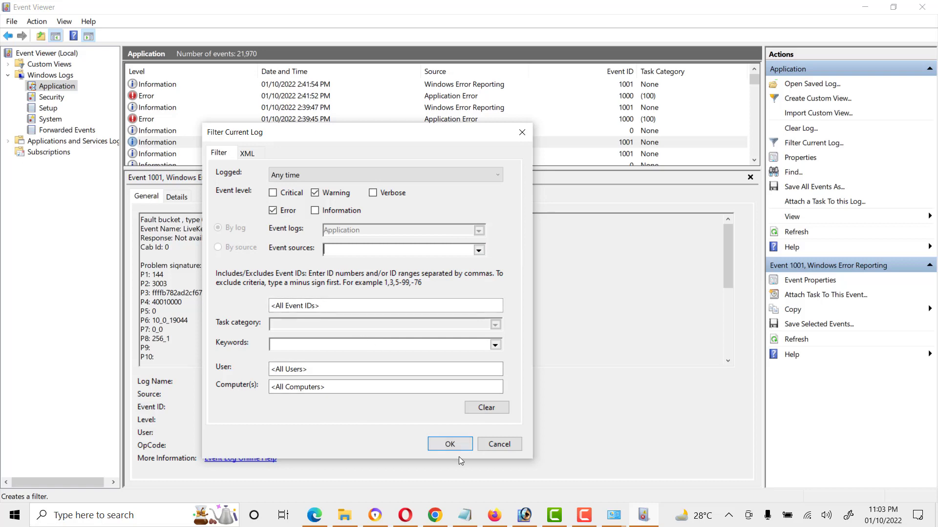
{"action": "left_click", "coordinate": [450, 444]}
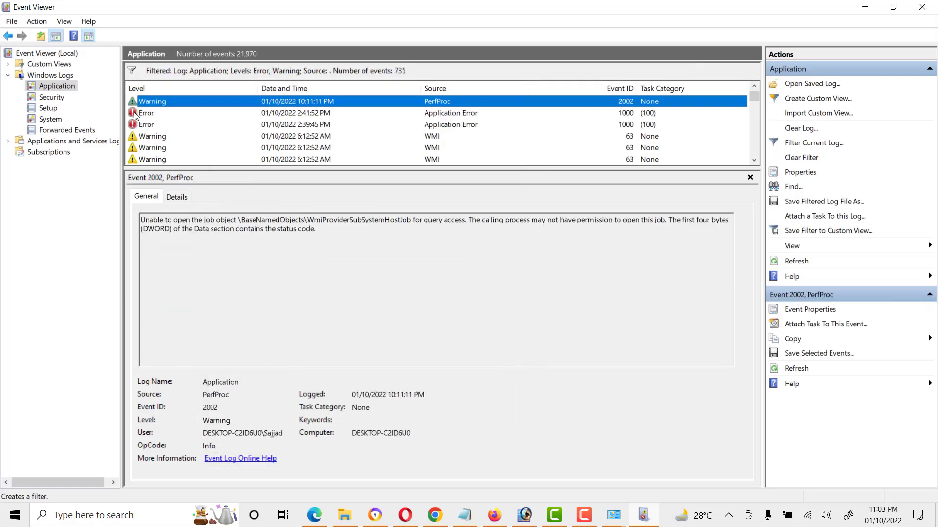
Browse the filtered warnings and errors in the Application log, and clear the filter.
{"action": "scroll", "coordinate": [144, 137], "scroll_direction": "down", "scroll_amount": 10}
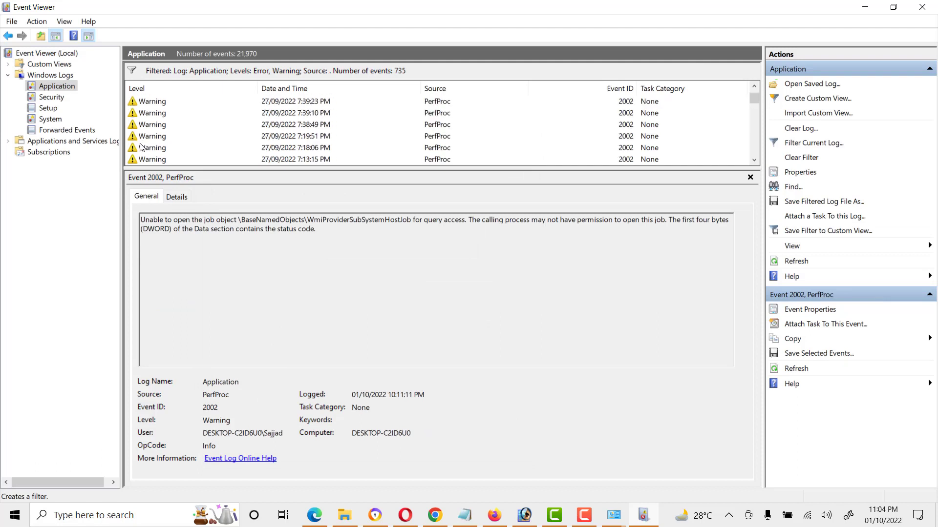
{"action": "scroll", "coordinate": [142, 149], "scroll_direction": "up", "scroll_amount": 9}
{"action": "scroll", "coordinate": [142, 149], "scroll_direction": "up", "scroll_amount": 2}
{"action": "scroll", "coordinate": [143, 150], "scroll_direction": "down", "scroll_amount": 15}
{"action": "scroll", "coordinate": [145, 151], "scroll_direction": "down", "scroll_amount": 1}
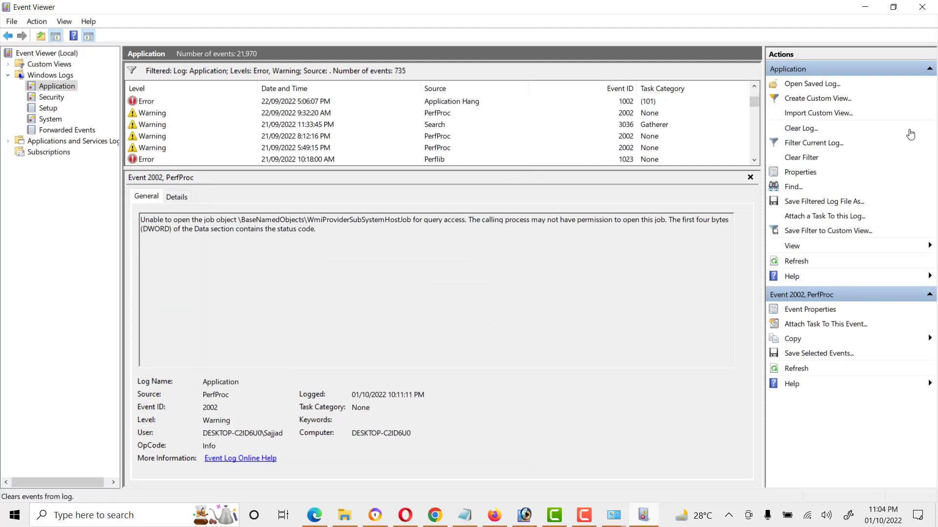
{"action": "left_click", "coordinate": [797, 159]}
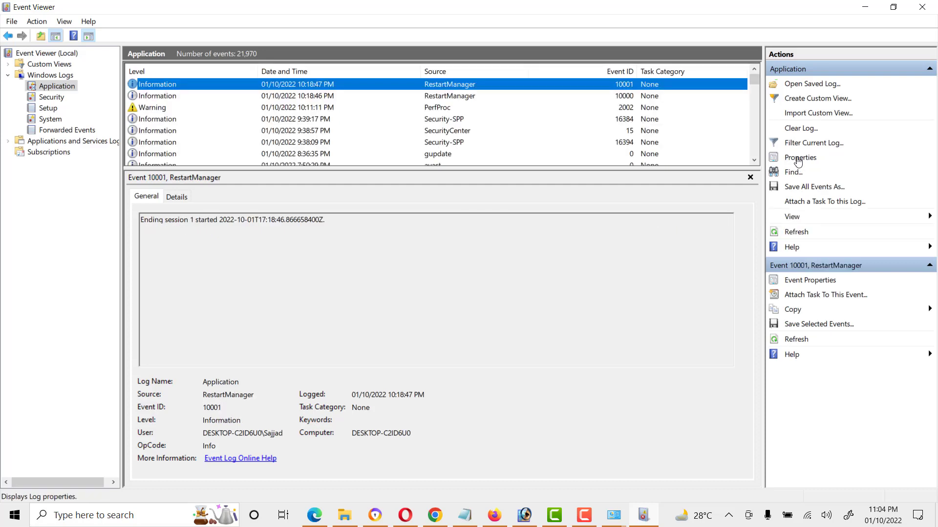
Start a new filter for the Application log and include the Error level.
{"action": "left_click", "coordinate": [805, 146]}
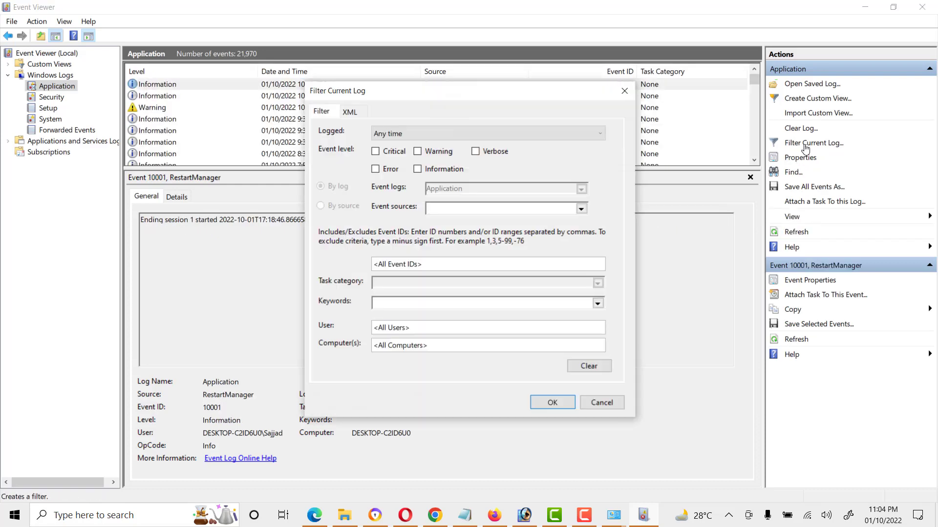
{"action": "left_click_drag", "start_coordinate": [461, 93], "coordinate": [345, 107]}
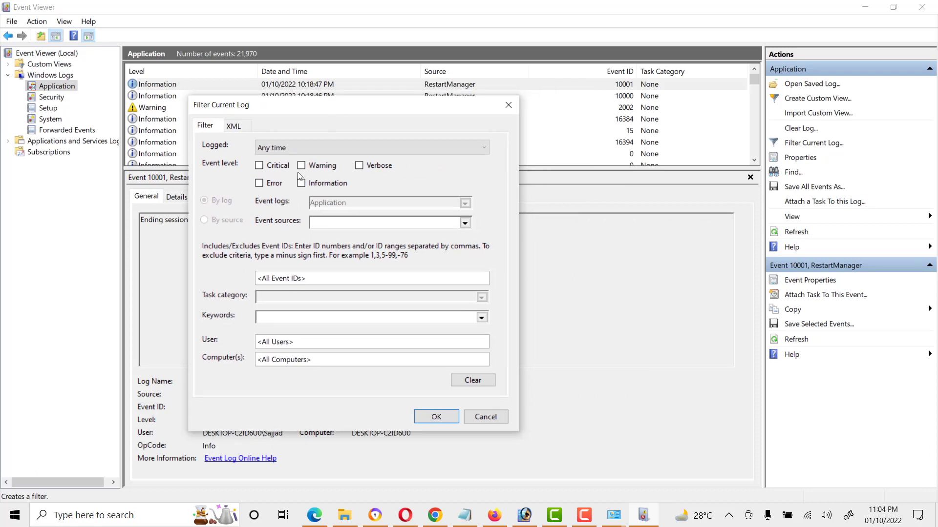
{"action": "left_click", "coordinate": [258, 183]}
Examine the filter's event ID field, available keywords and Logged time ranges, keeping Any time and the Error level.
{"action": "left_click", "coordinate": [480, 281]}
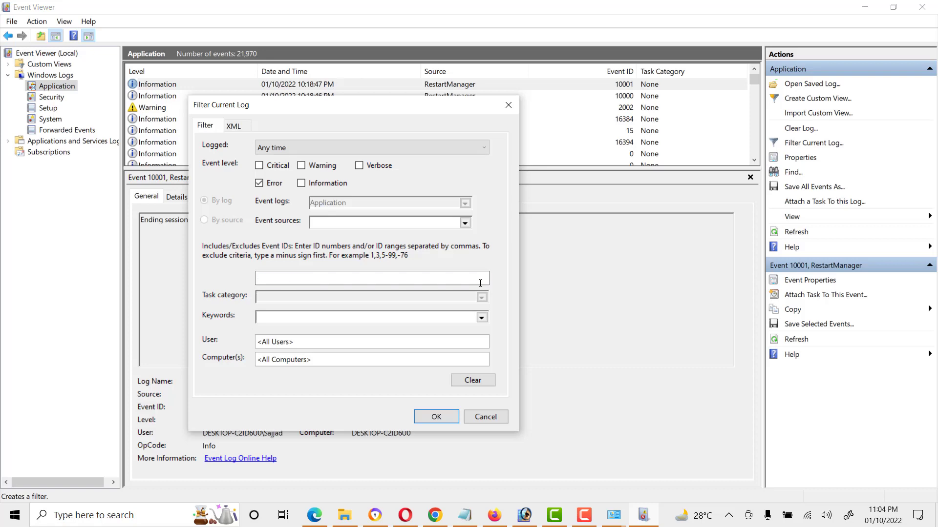
{"action": "left_click", "coordinate": [482, 319]}
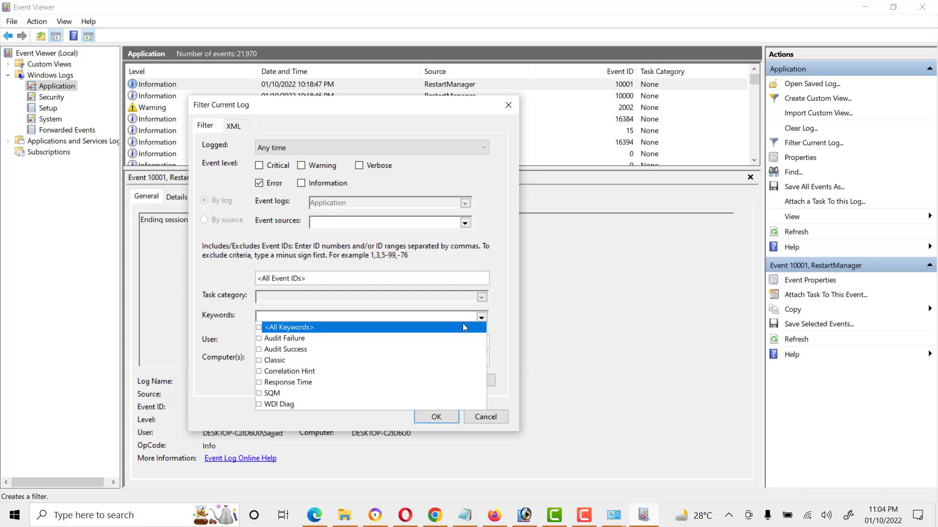
{"action": "left_click", "coordinate": [219, 274]}
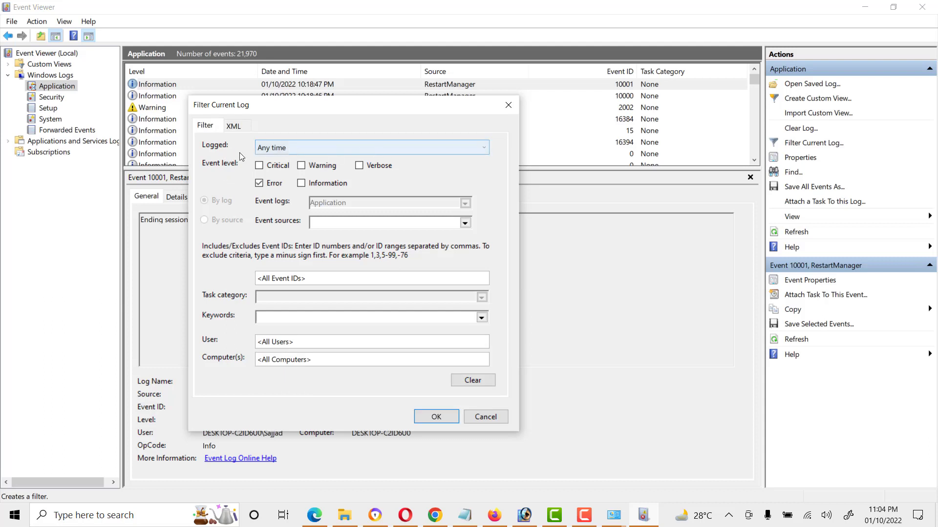
{"action": "left_click", "coordinate": [406, 150]}
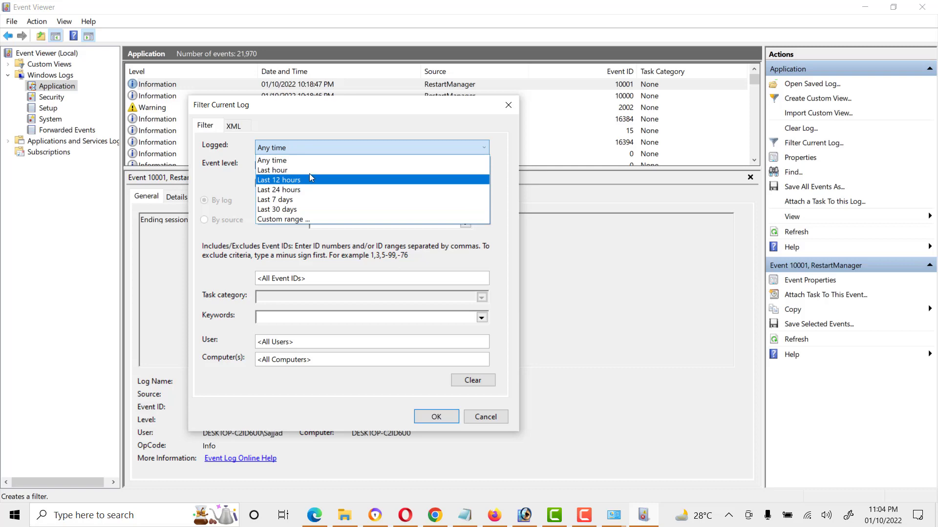
{"action": "left_click", "coordinate": [219, 175]}
{"action": "left_click", "coordinate": [259, 184]}
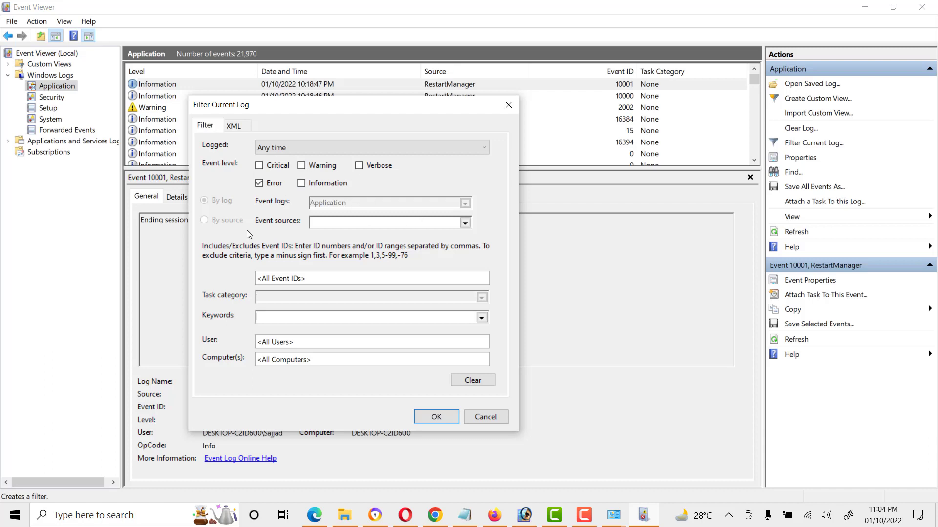
Look through the filter's event sources, keywords and user field without choosing any of them.
{"action": "left_click", "coordinate": [464, 223]}
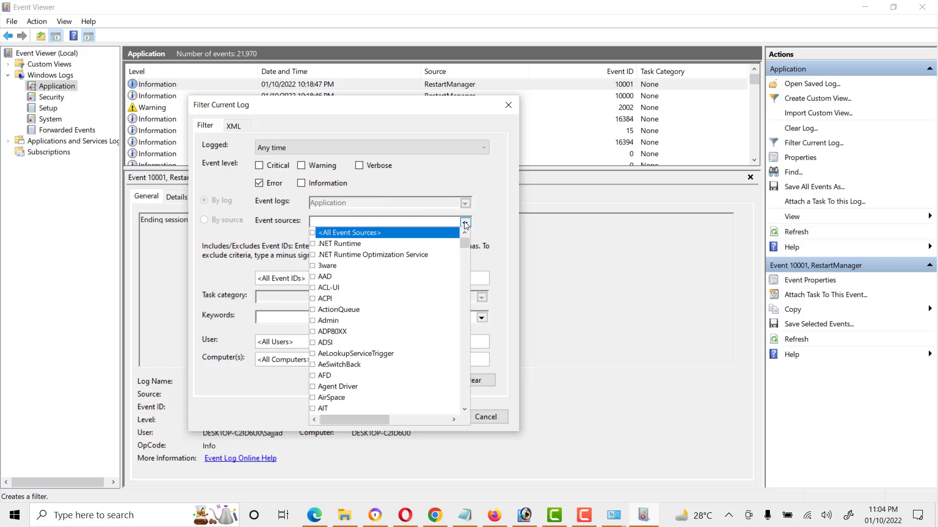
{"action": "scroll", "coordinate": [367, 268], "scroll_direction": "down", "scroll_amount": 8}
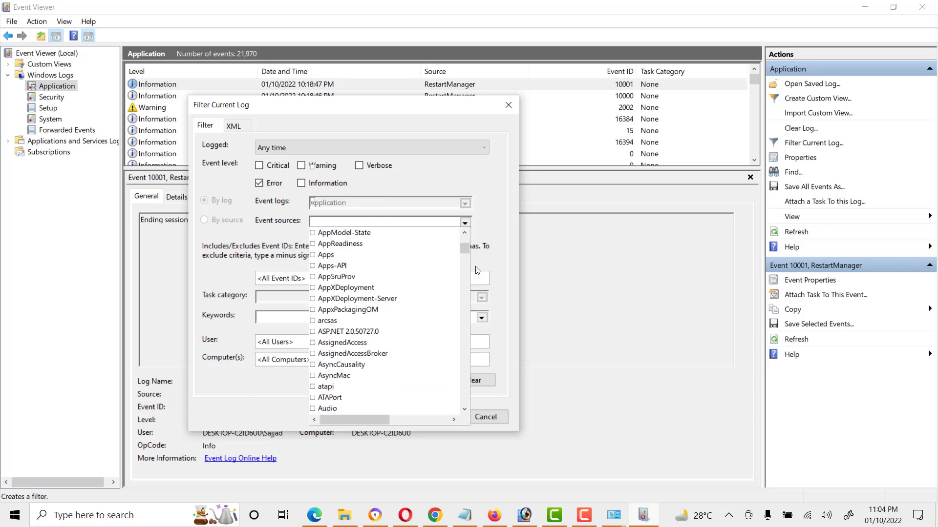
{"action": "mouse_move", "coordinate": [463, 250]}
{"action": "left_mouse_down"}
{"action": "mouse_move", "coordinate": [458, 409]}
{"action": "mouse_move", "coordinate": [465, 239]}
{"action": "left_mouse_up"}
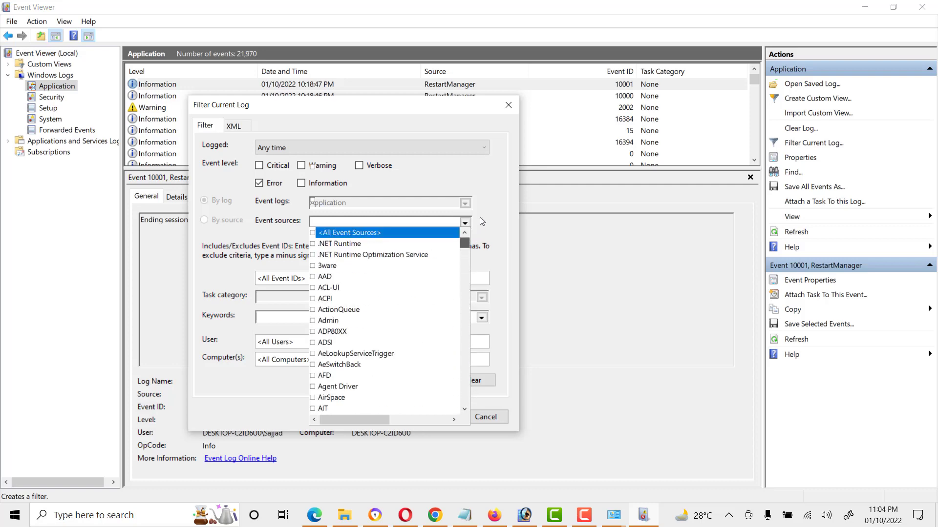
{"action": "left_click", "coordinate": [492, 189]}
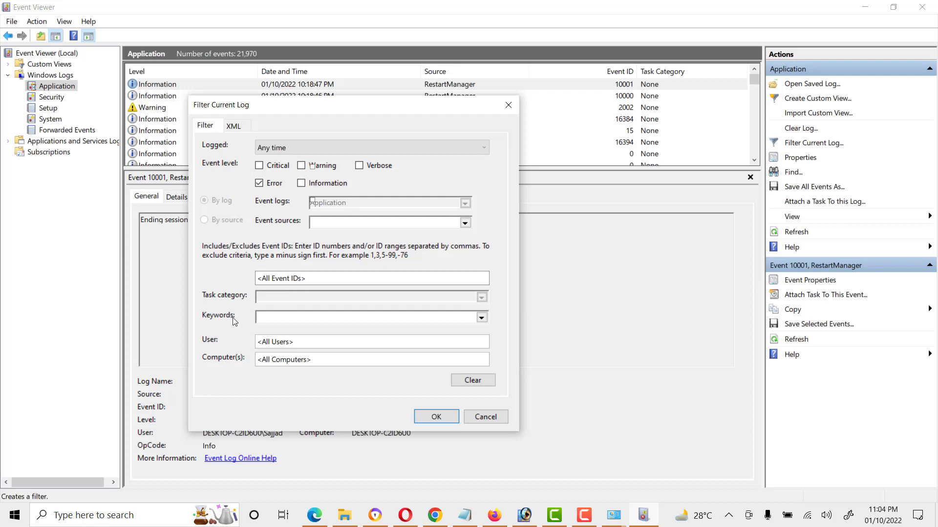
{"action": "left_click", "coordinate": [482, 317]}
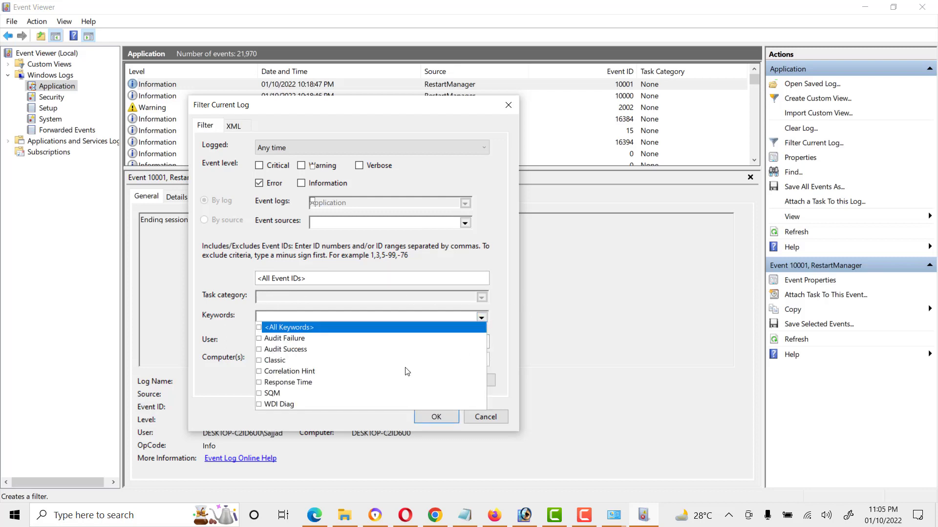
{"action": "left_click", "coordinate": [238, 314]}
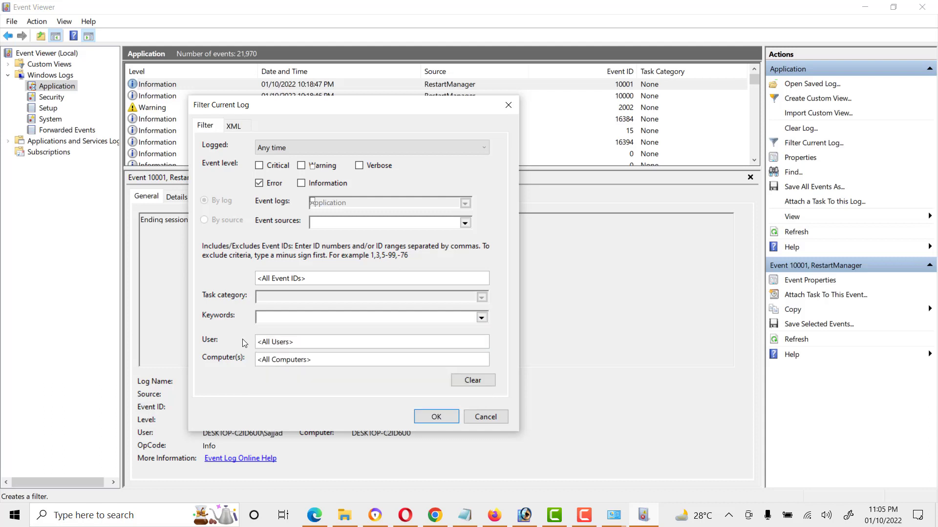
{"action": "left_click", "coordinate": [313, 342]}
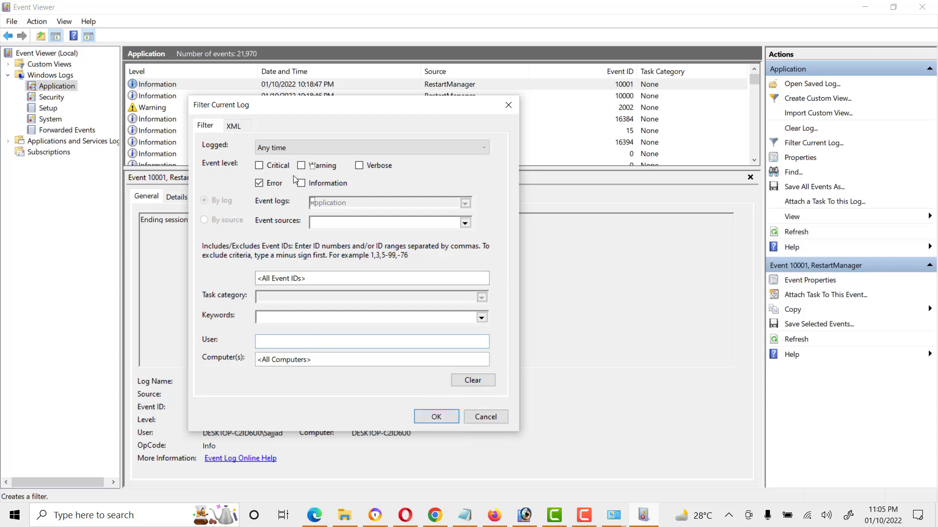
Add the Critical level to the filter, apply it to the Application log, and look through the filtered events.
{"action": "left_click", "coordinate": [260, 166]}
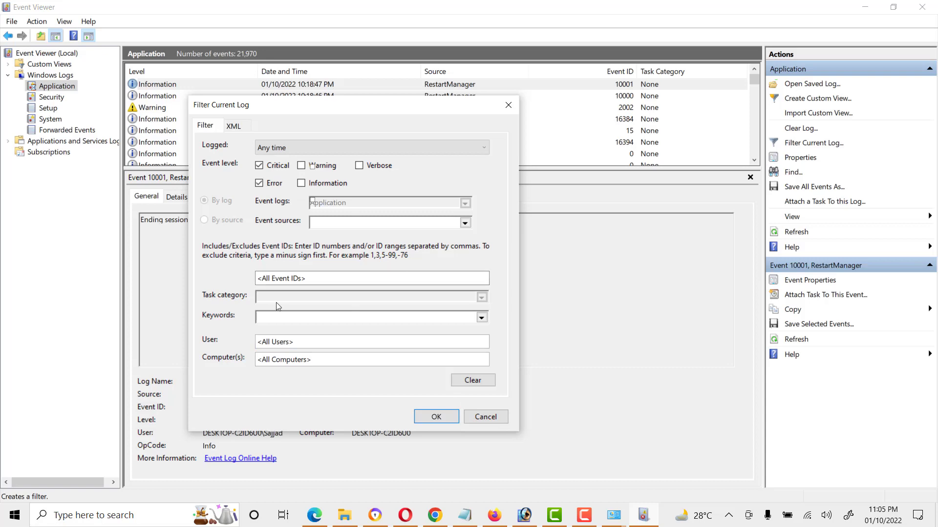
{"action": "left_click", "coordinate": [427, 415]}
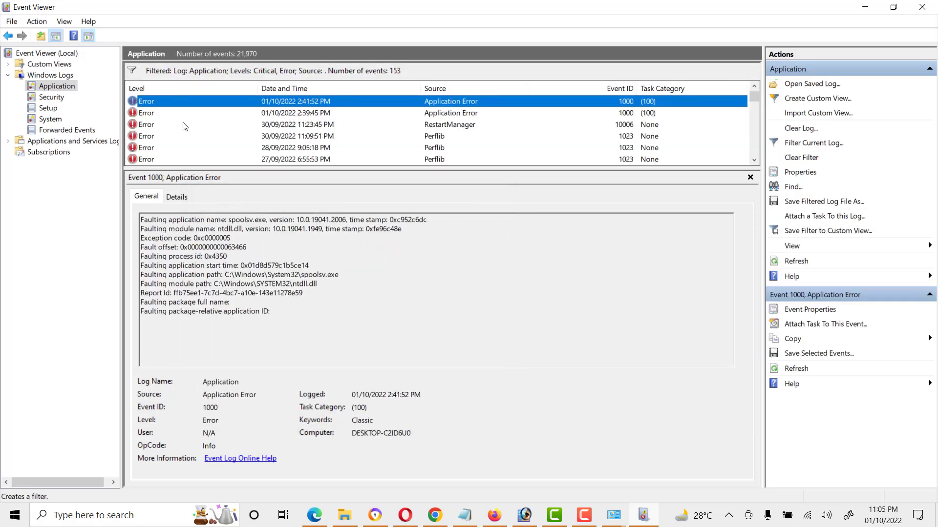
{"action": "scroll", "coordinate": [190, 130], "scroll_direction": "down", "scroll_amount": 20}
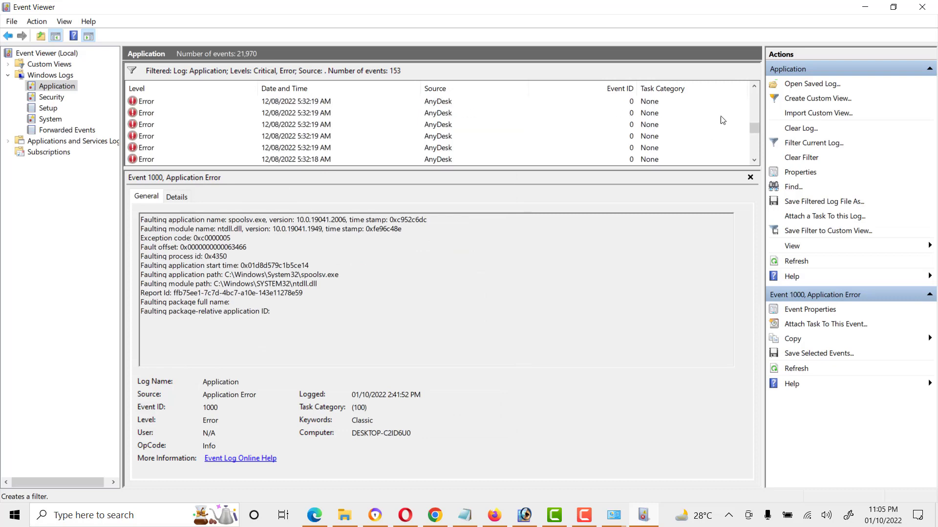
{"action": "left_click_drag", "start_coordinate": [755, 128], "coordinate": [755, 88]}
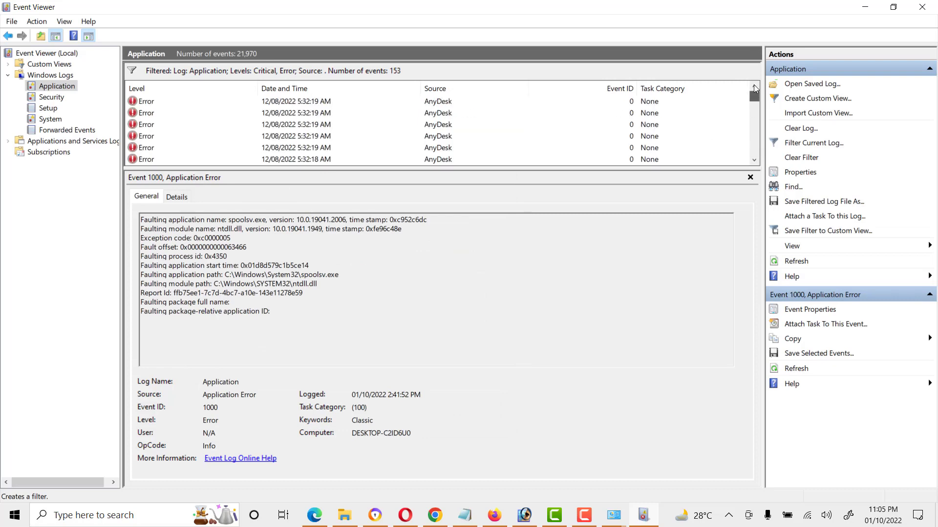
Open the properties of the filtered Application Error event logged at 2:39:45 PM, read its general information, and close them.
{"action": "left_click", "coordinate": [147, 115]}
{"action": "double_click", "coordinate": [146, 116]}
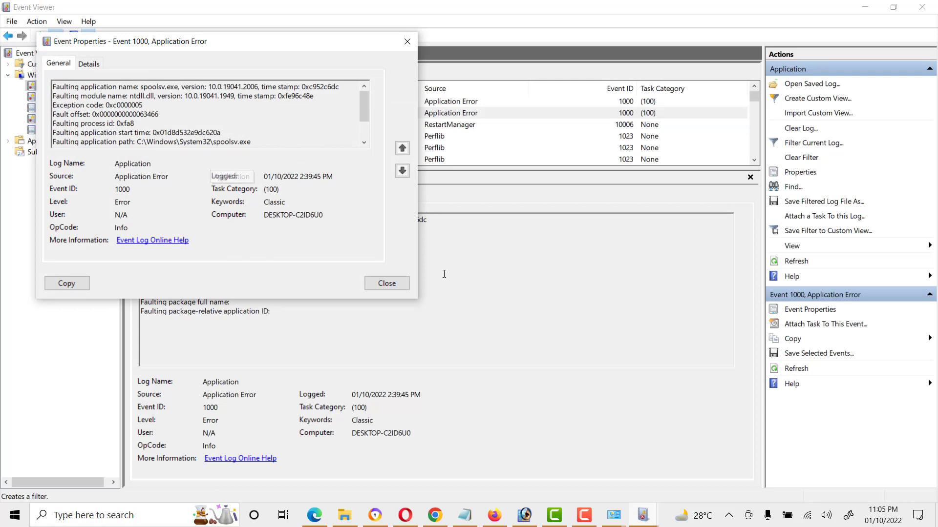
{"action": "left_click", "coordinate": [388, 283]}
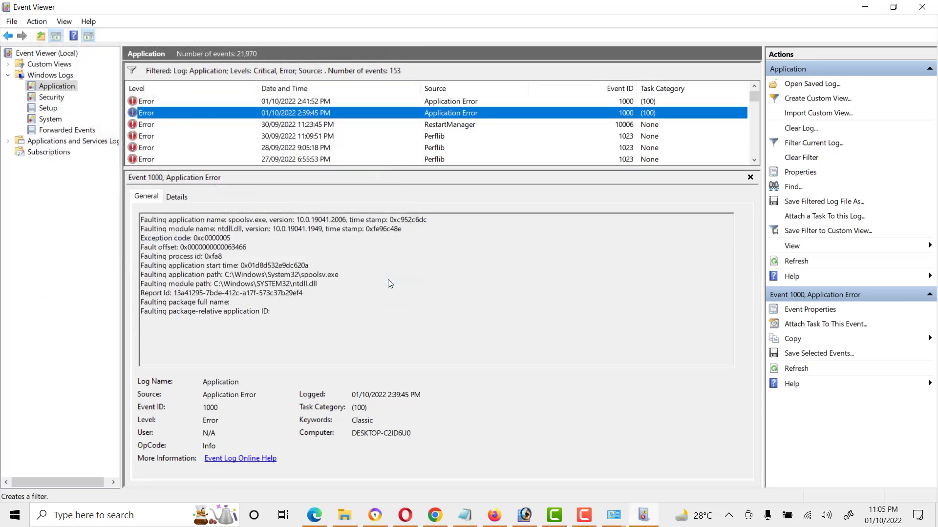